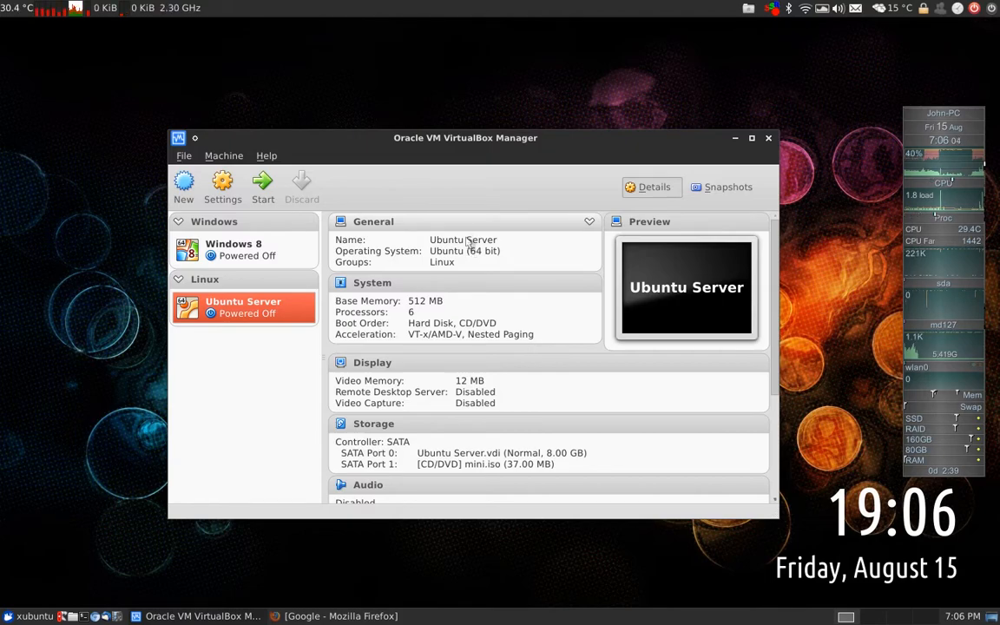
Search Google for virtualbox in Firefox and open the official Download VirtualBox page
mouse_move(465, 141)
left_mouse_down()
mouse_move(450, 142)
mouse_move(469, 141)
left_mouse_up()
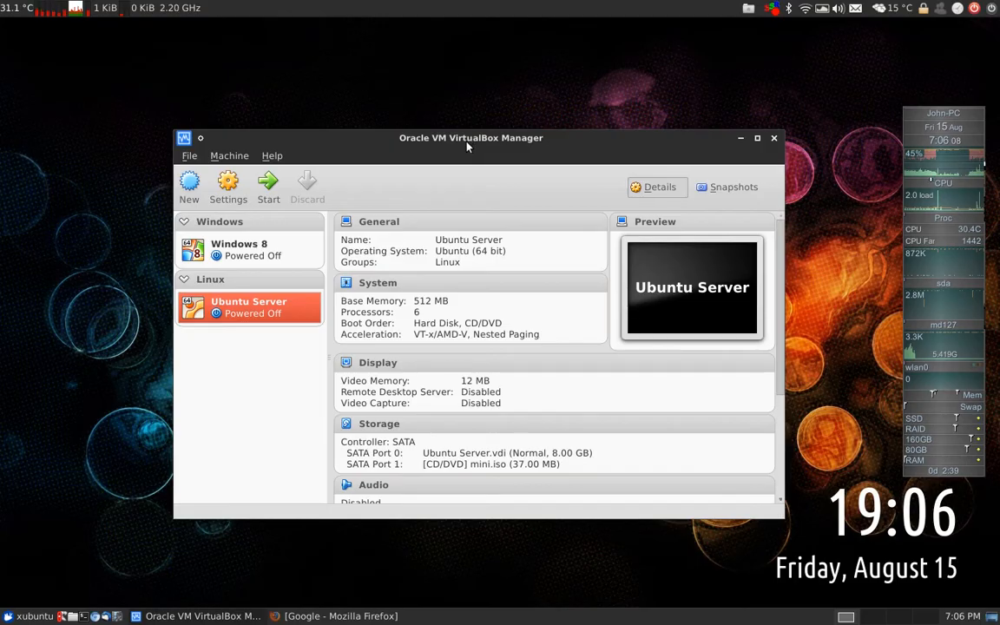
left_click(337, 616)
type("virt")
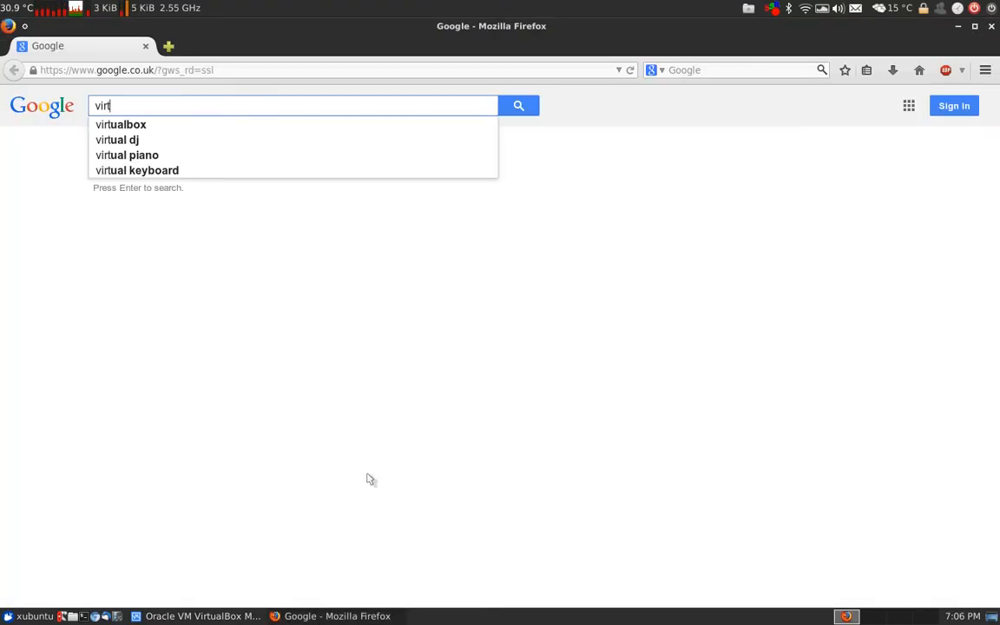
type("u")
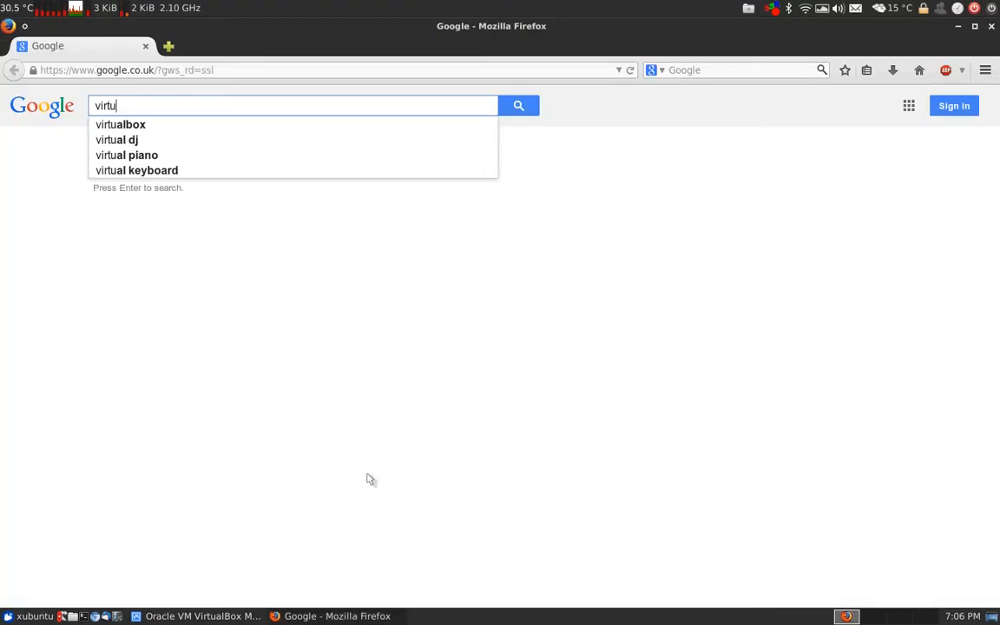
key("Down")
key("Return")
left_click(162, 328)
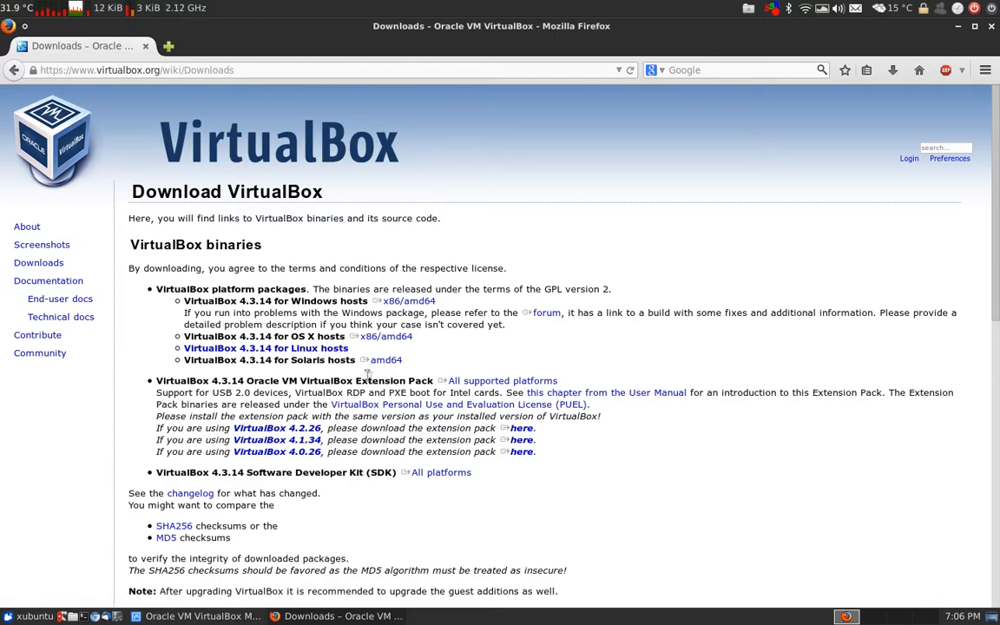
In a new tab, search 'ubuntu server' and open the Download Ubuntu Server page
middle_click(920, 70)
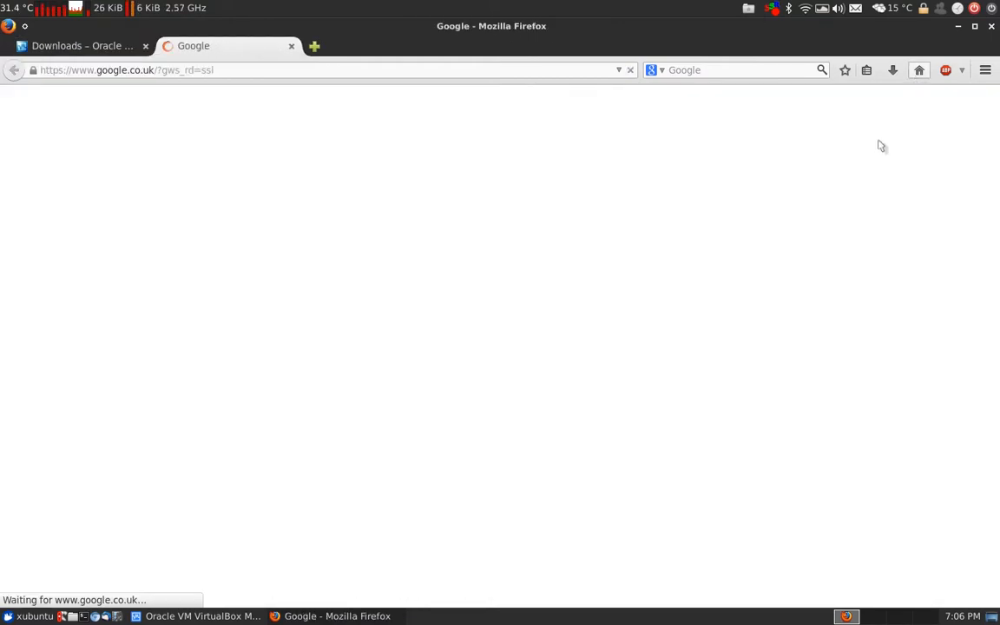
type("ubuntu server")
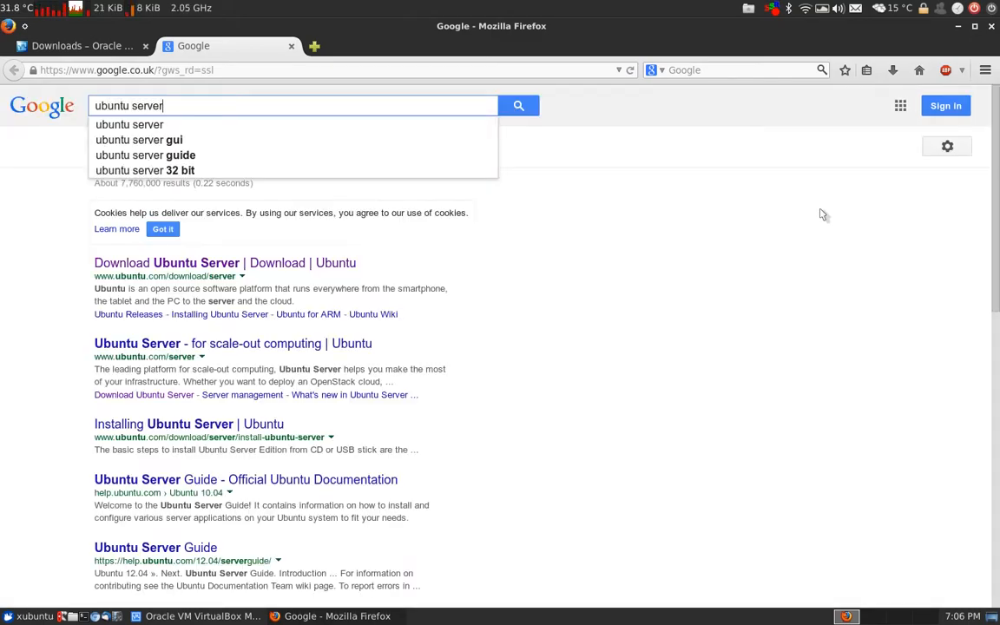
key("Return")
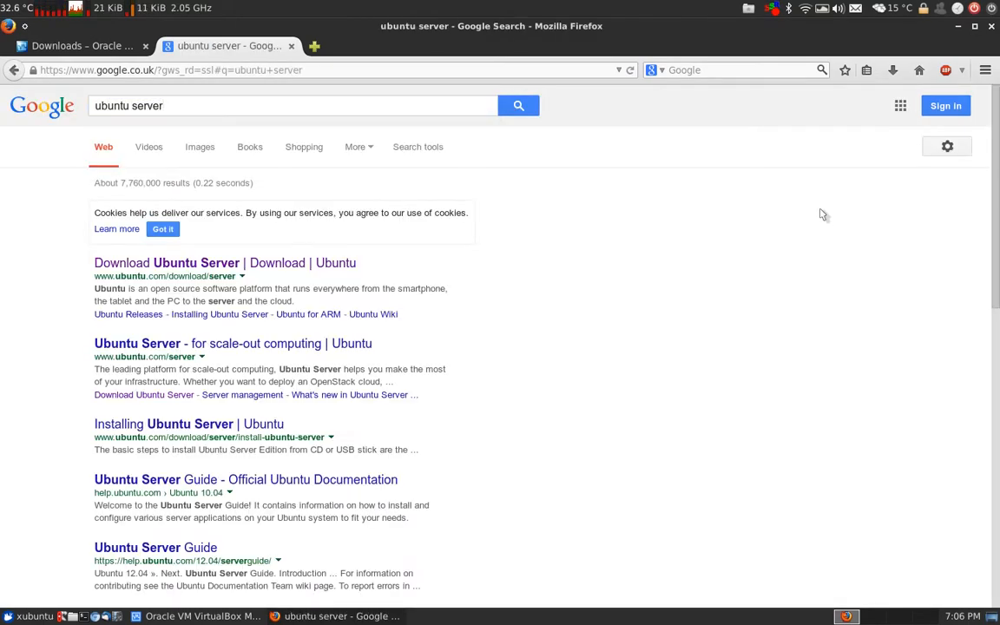
left_click(288, 262)
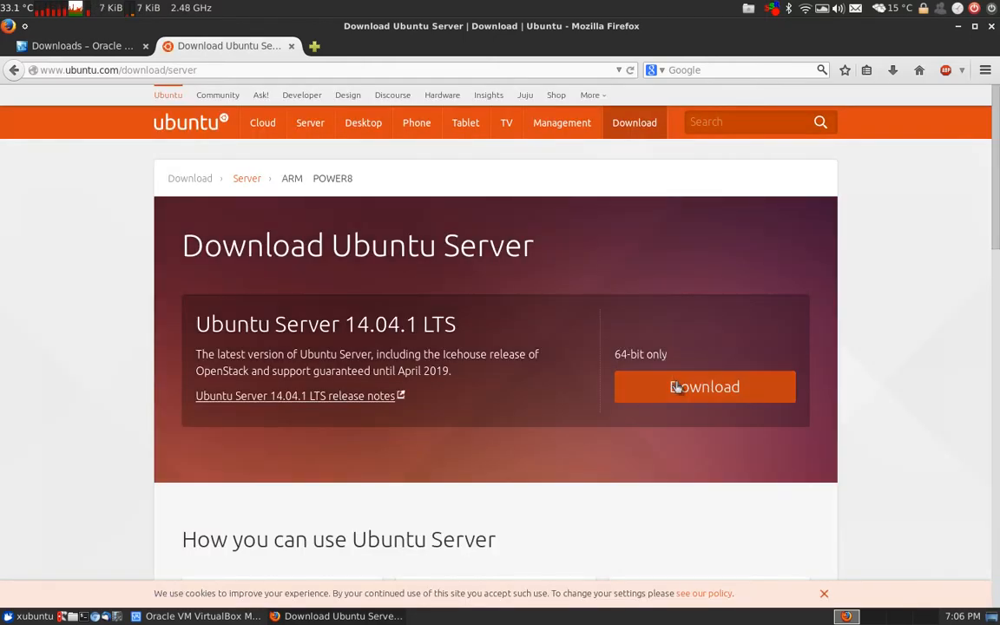
Save the ubuntu-14.04.1-server-amd64.iso download, check its progress, and close Firefox
left_click(680, 390)
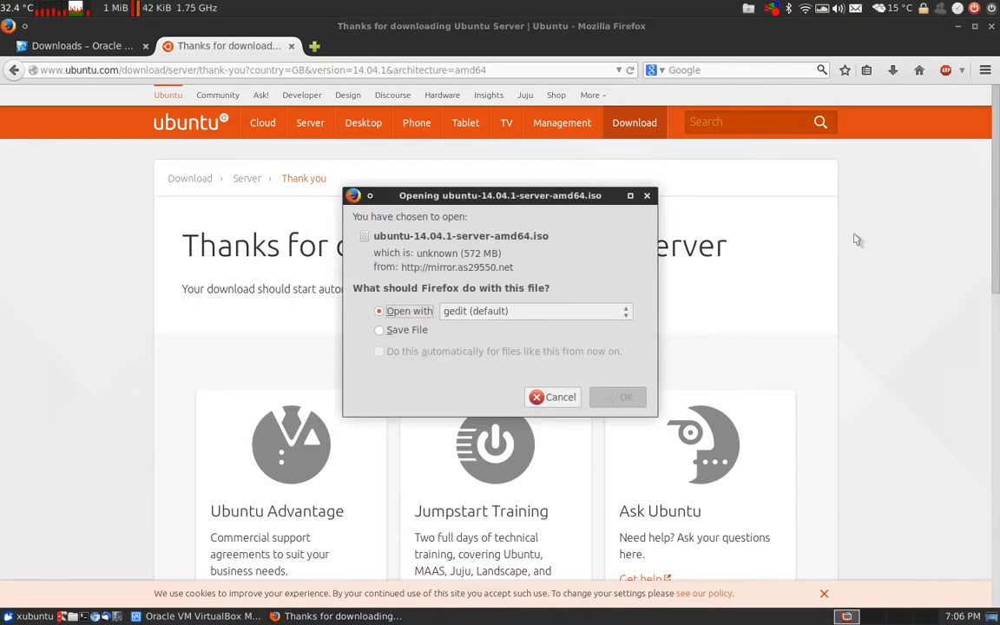
left_click(434, 331)
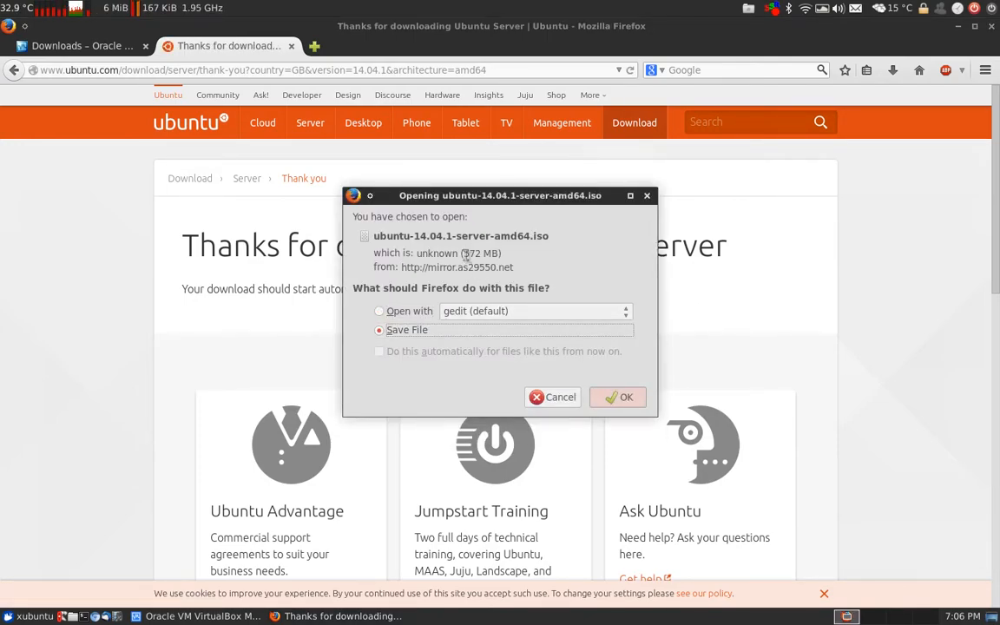
left_click(621, 400)
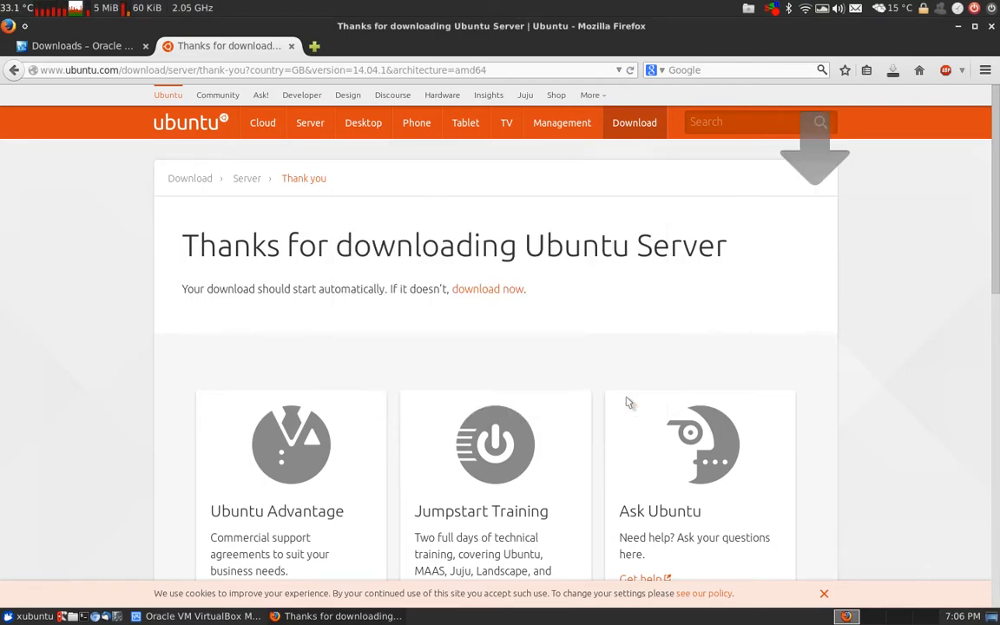
left_click(894, 70)
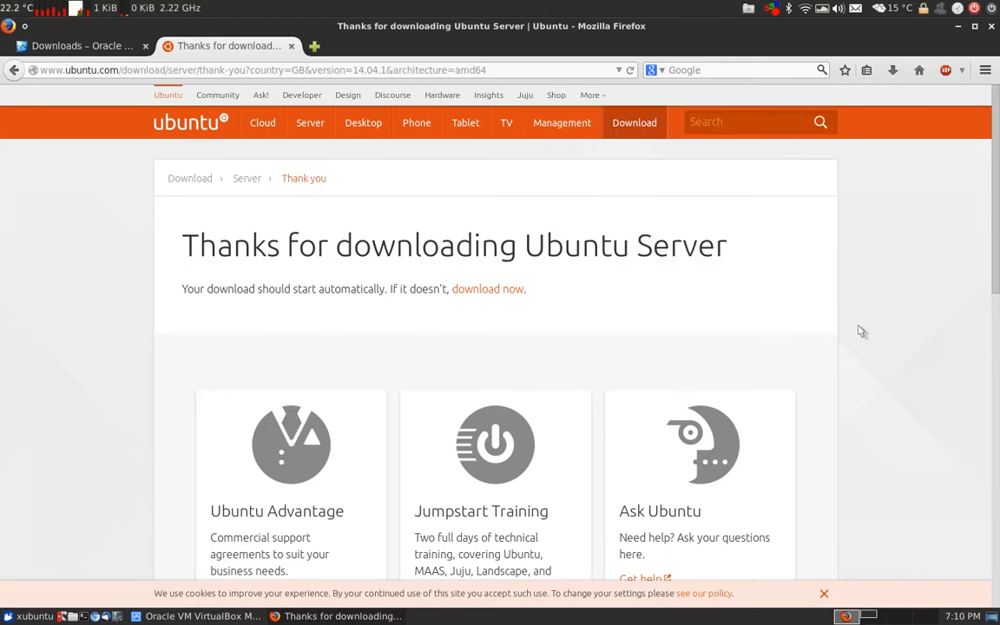
left_click(892, 71)
left_click(870, 264)
left_click(993, 27)
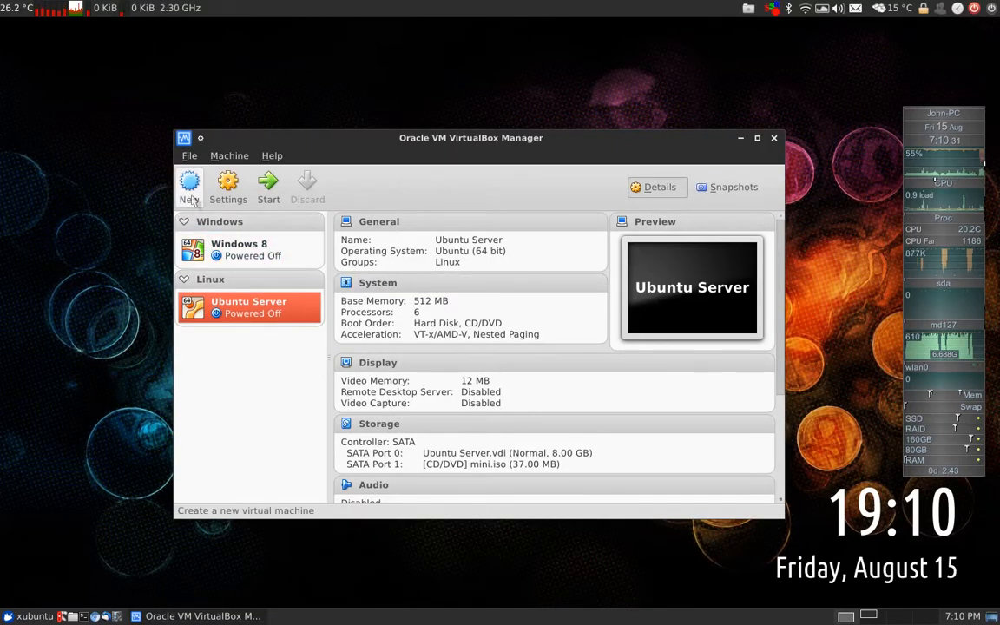
Start a new virtual machine named 'Ubuntu Tutorial'
left_click(190, 186)
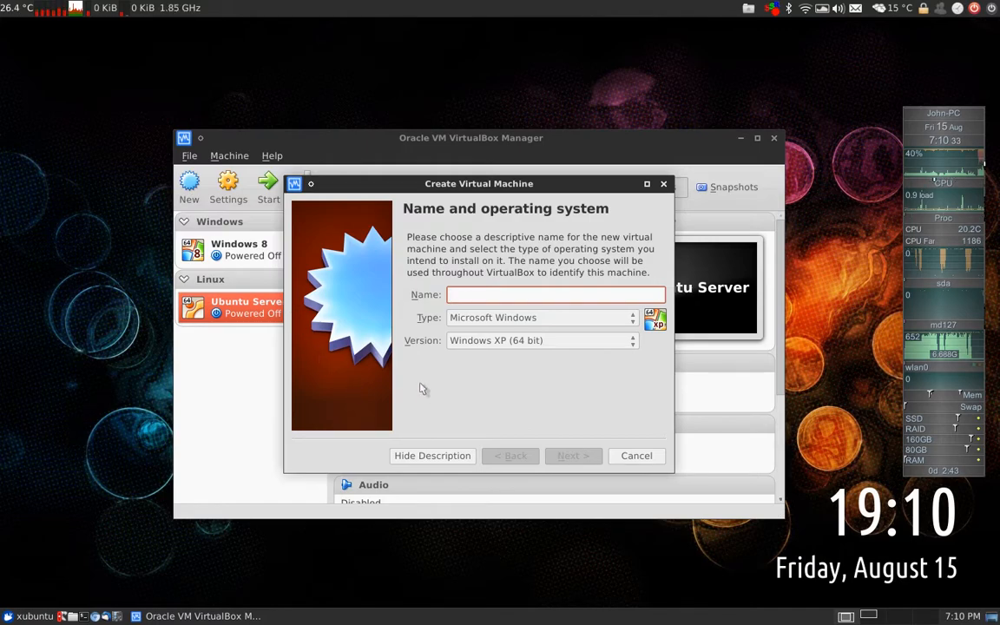
type("Ubuntu")
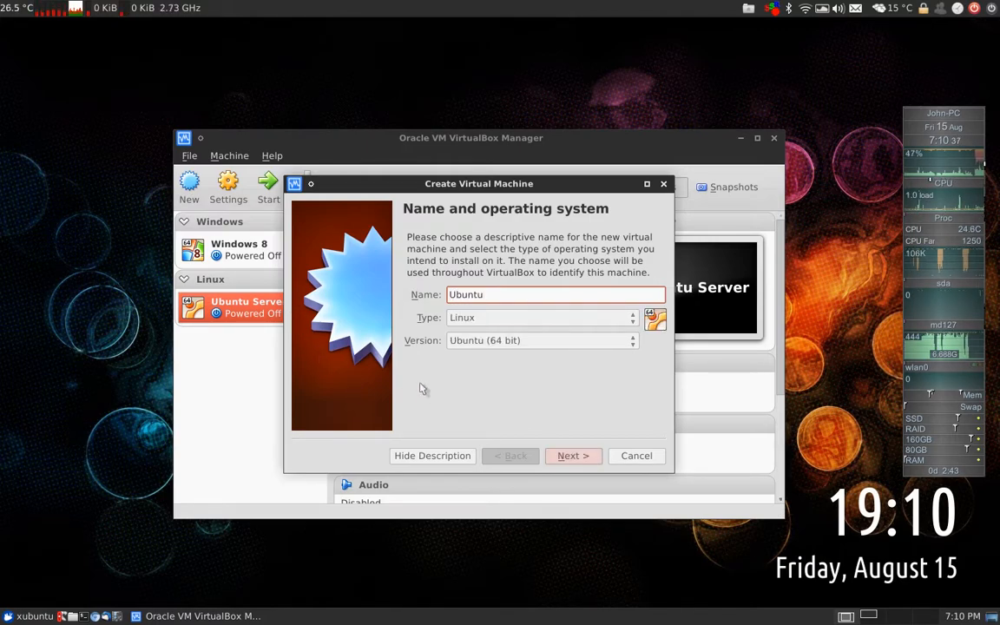
type(" Tutorial")
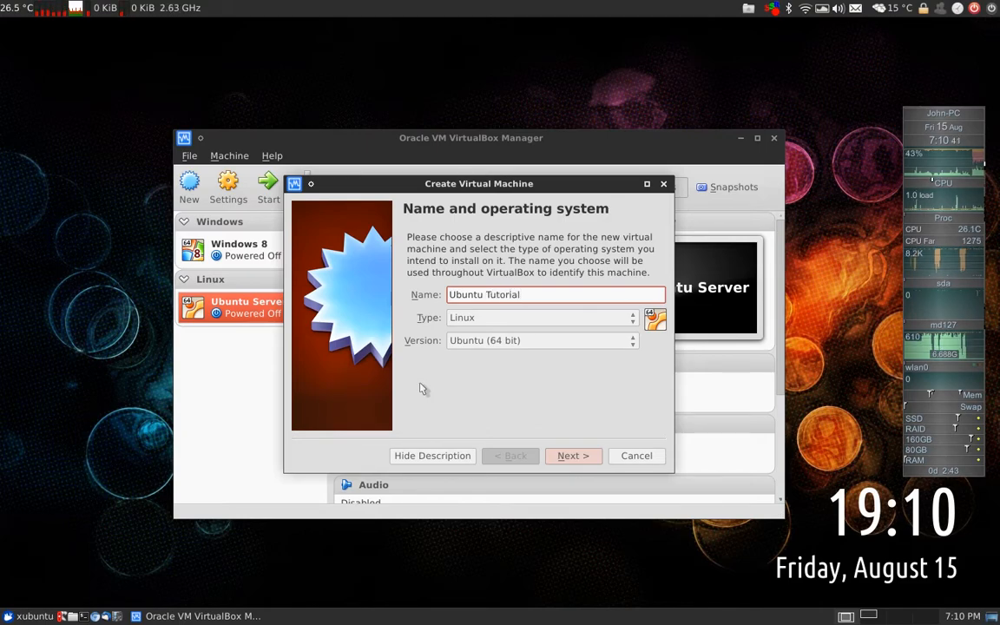
left_click(575, 456)
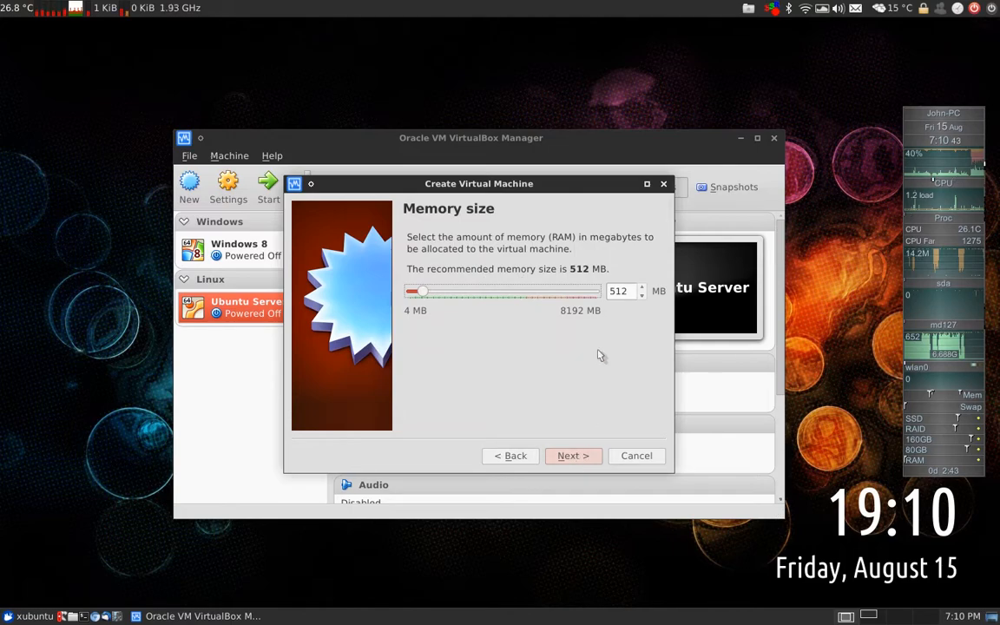
Give it 1024 MB of memory and choose to create a new virtual hard drive
double_click(619, 291)
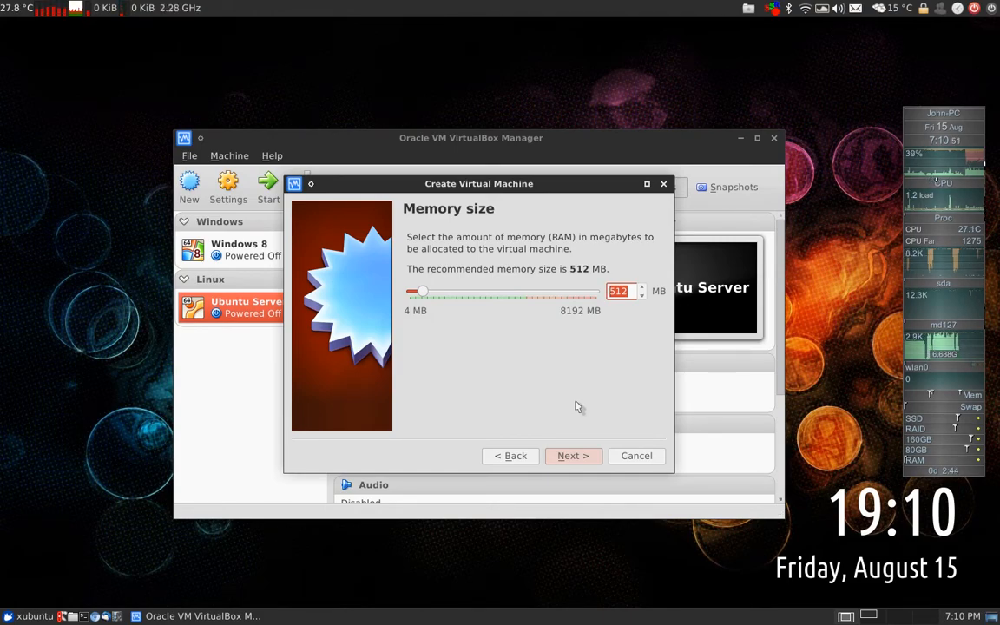
type("1024")
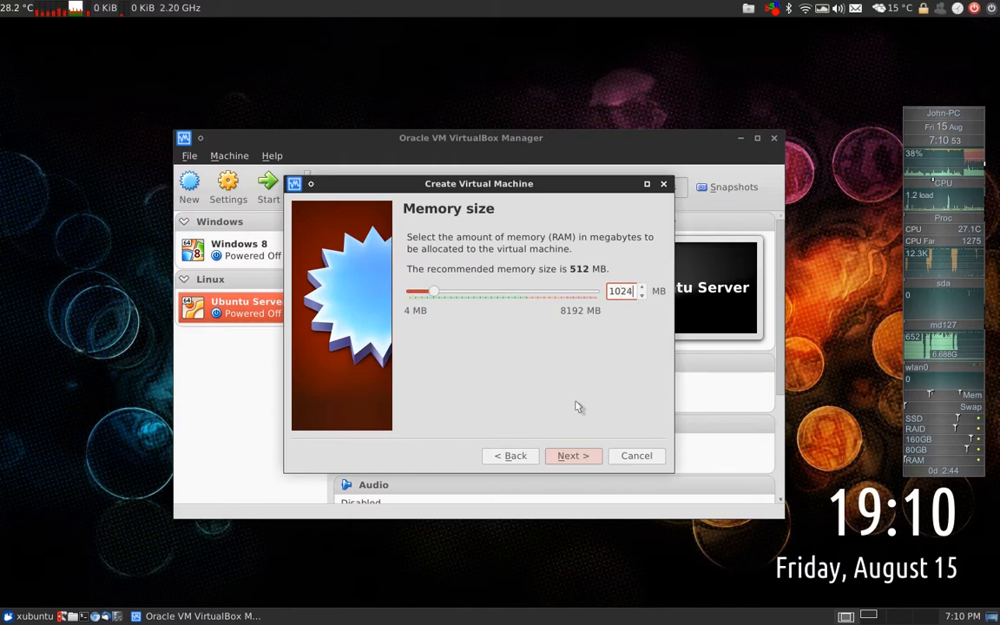
left_click(584, 459)
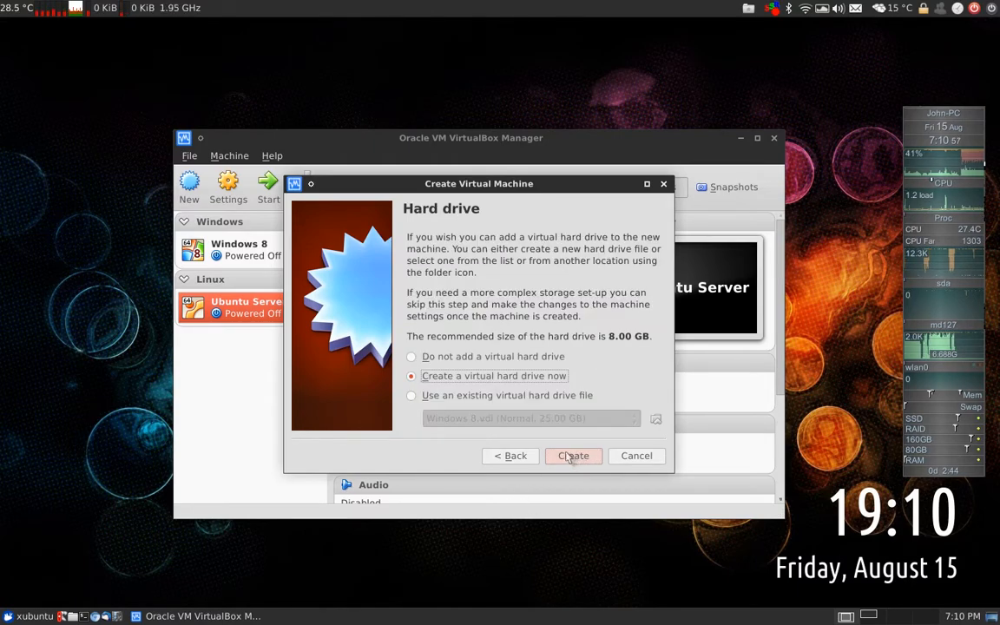
left_click(560, 462)
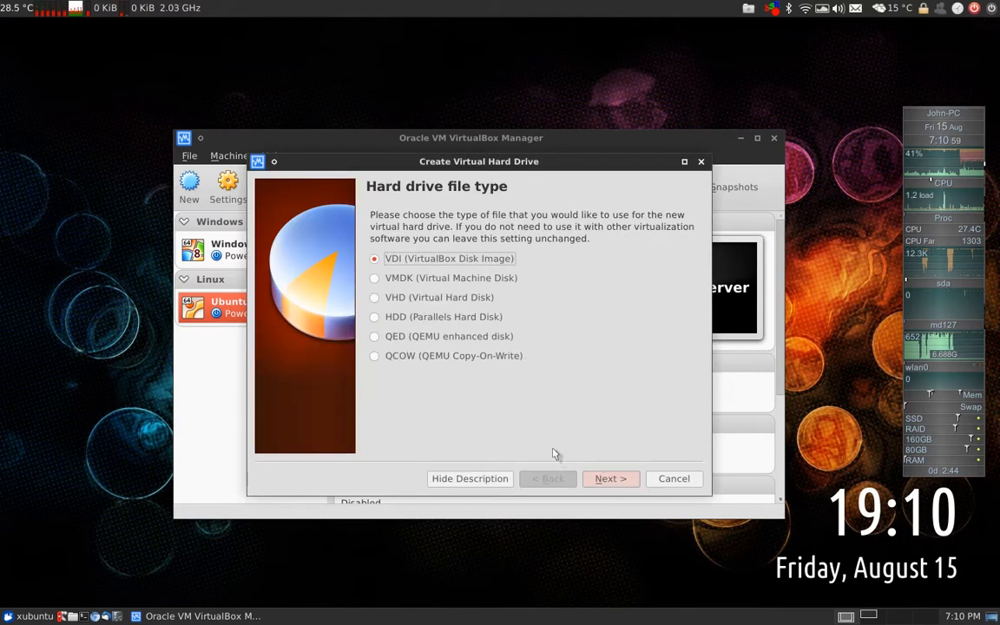
Choose the VDI file type and dynamically allocated storage for the new disk
left_click(605, 480)
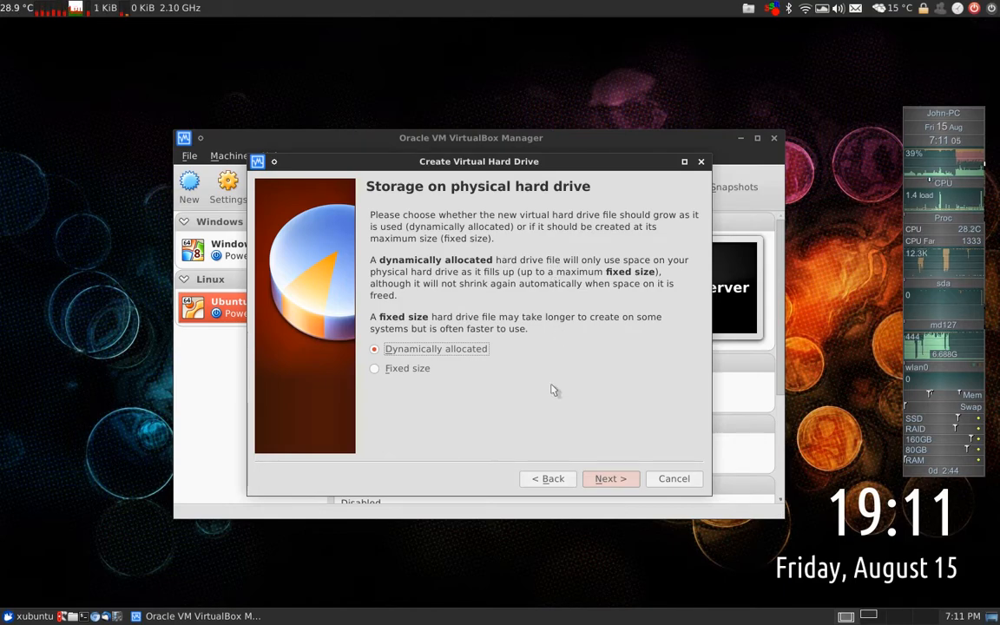
left_click(603, 482)
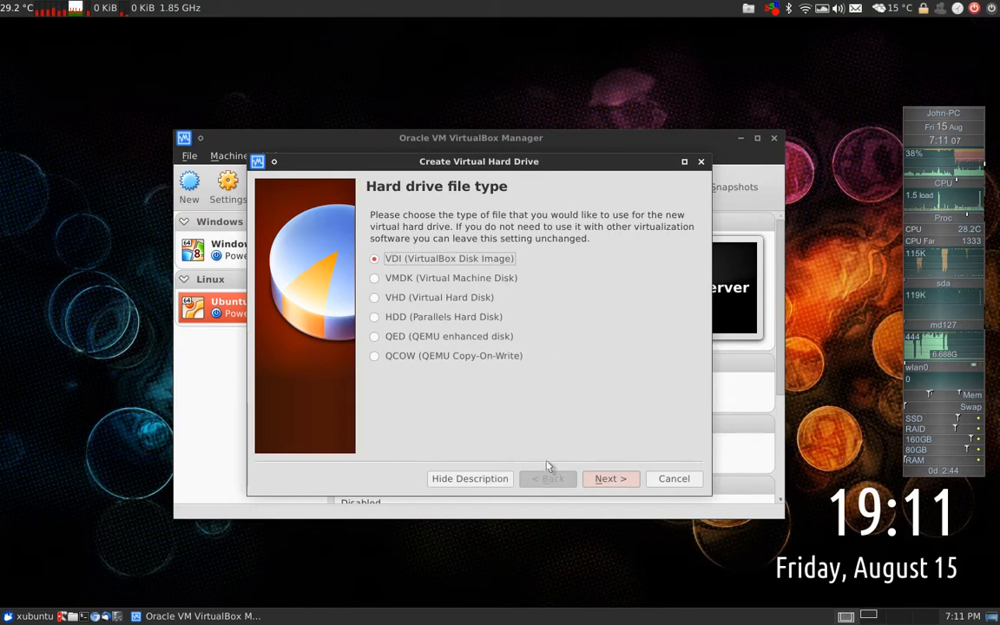
left_click(602, 482)
left_click(617, 479)
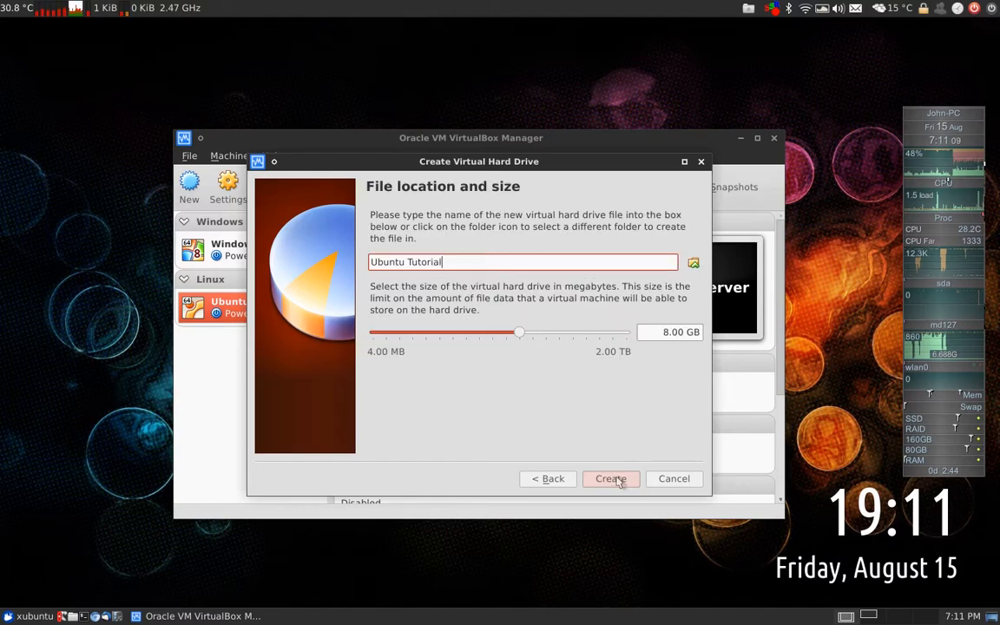
left_click(556, 481)
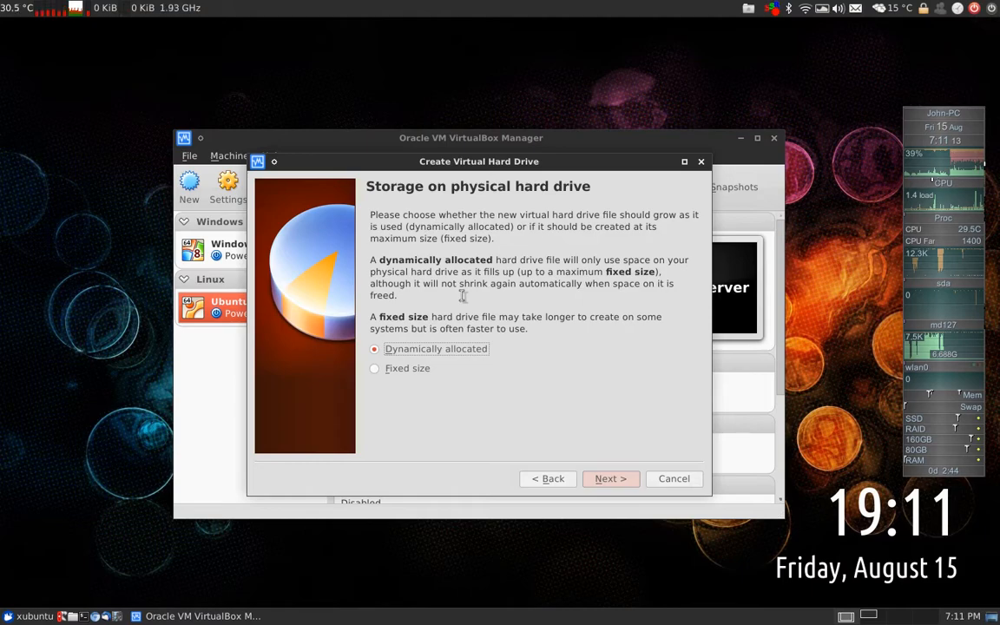
left_click(610, 480)
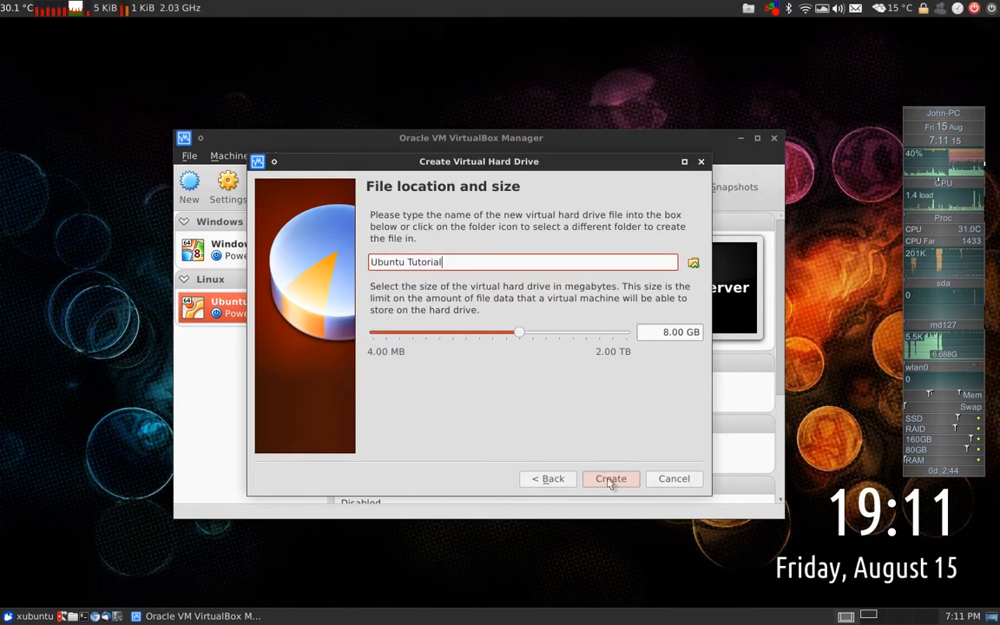
Set the disk size to 10 GB and create the machine
left_click(661, 334)
left_click_drag(667, 336, 669, 334)
type("10")
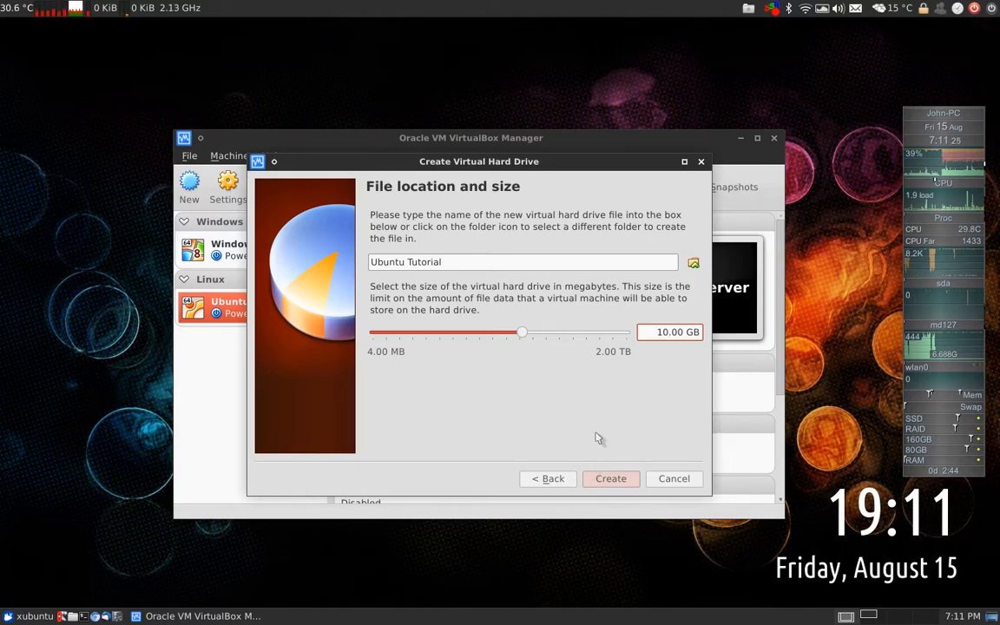
left_click(611, 478)
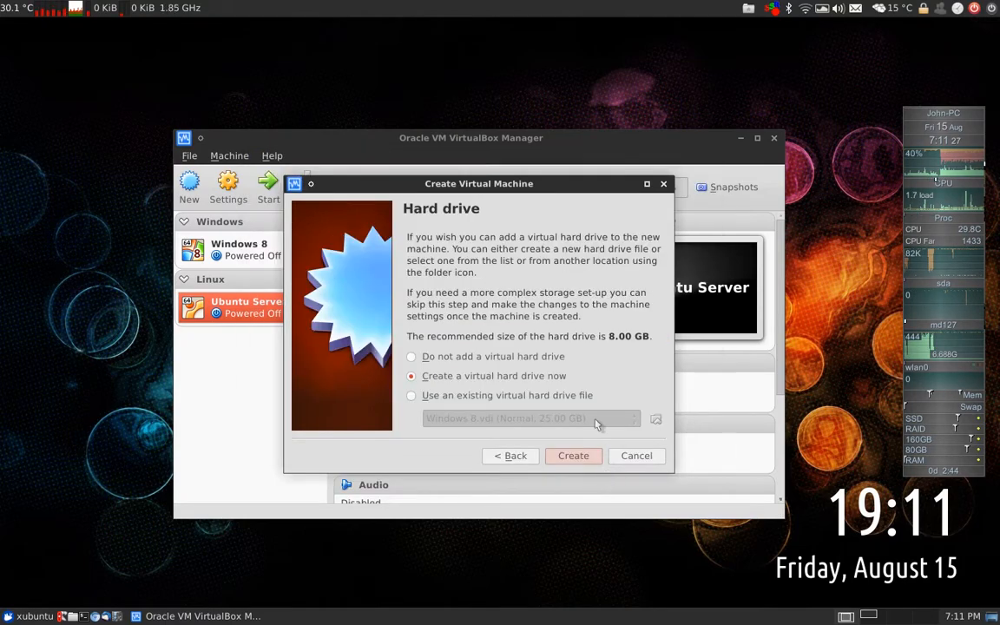
Open the Ubuntu Tutorial settings and review the General pages
left_click(241, 202)
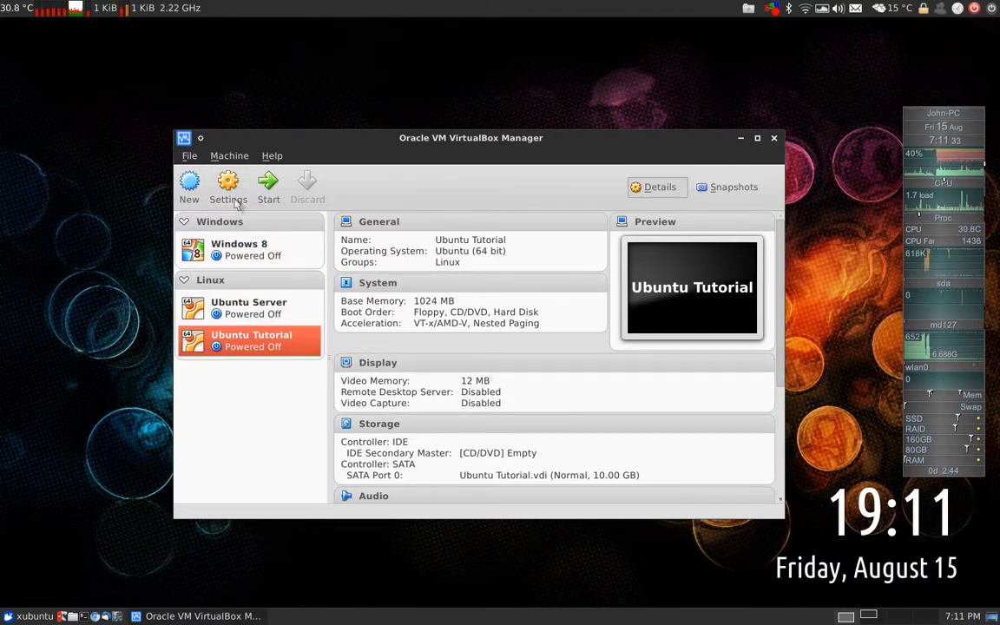
left_click(417, 224)
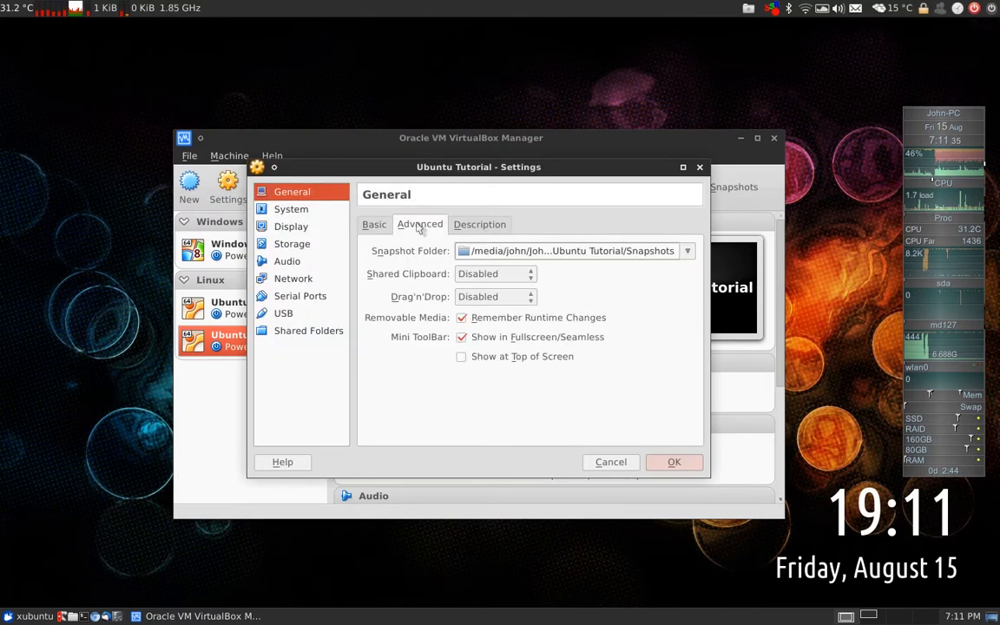
left_click(480, 224)
left_click(432, 224)
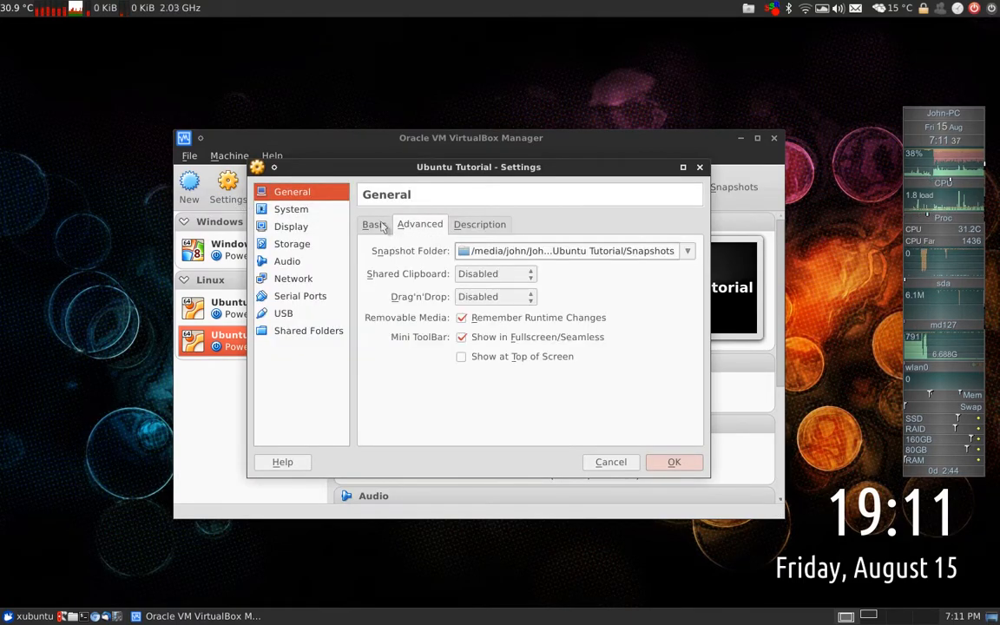
left_click(373, 224)
Set the boot order to CD/DVD then Hard Disk, with Floppy disabled
left_click(321, 212)
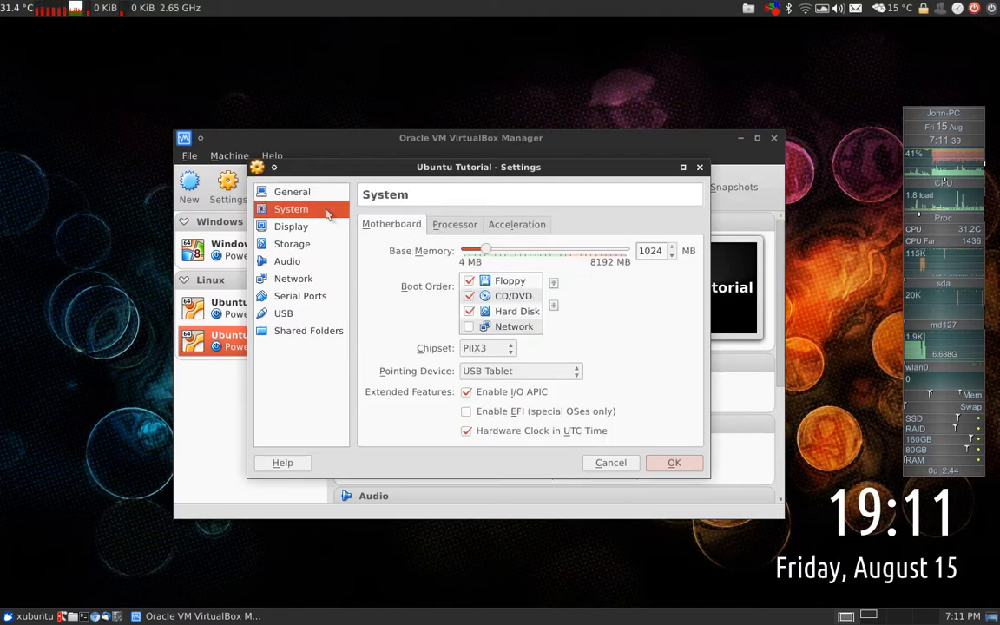
left_click(512, 282)
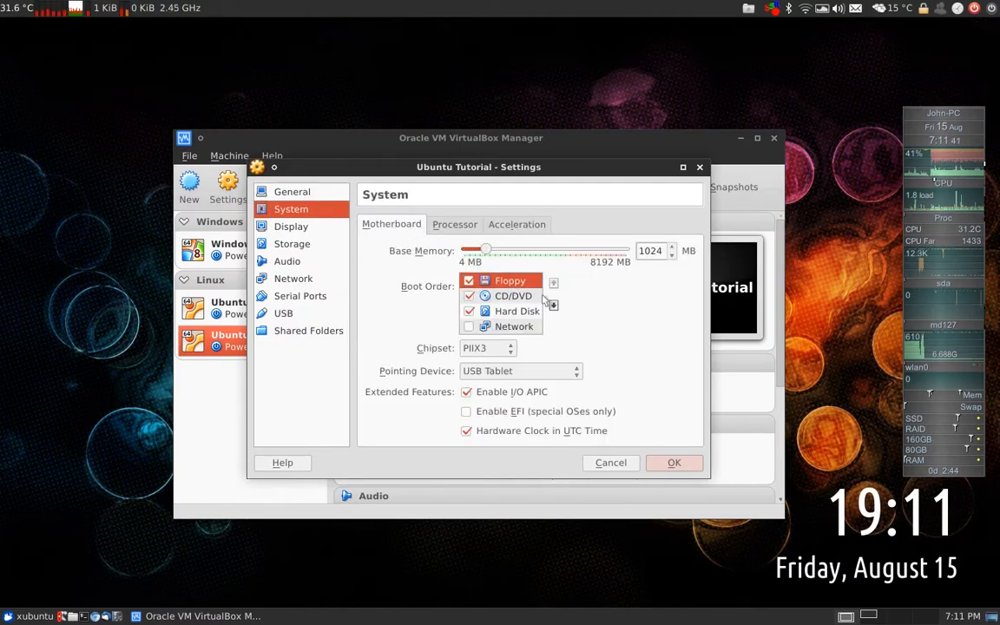
left_click(469, 281)
left_click(502, 299)
left_click(521, 282)
left_click(527, 296)
left_click(554, 283)
left_click(526, 309)
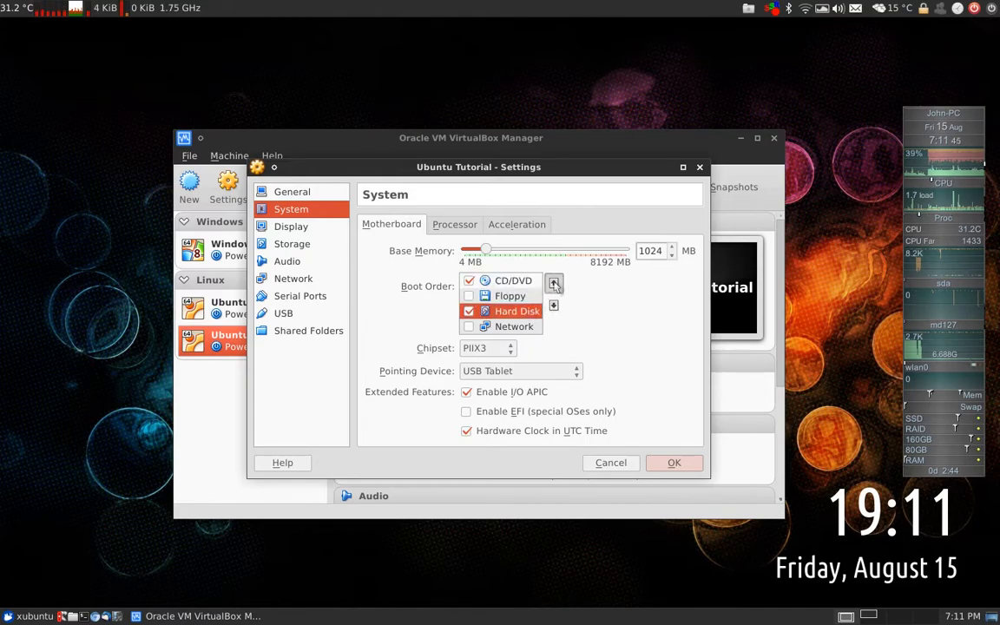
left_click(554, 284)
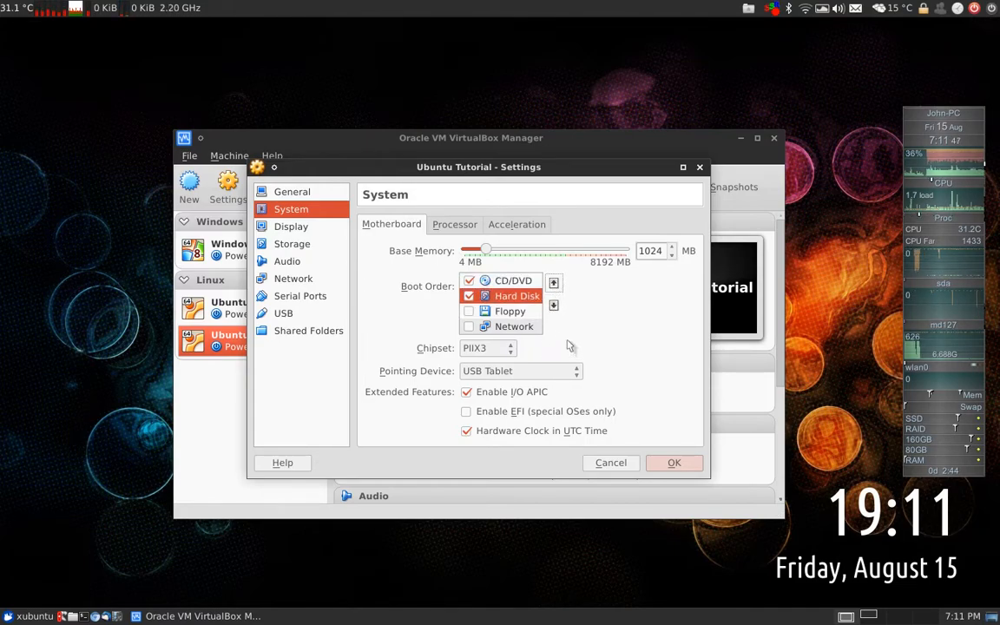
Give the machine 6 processors, then review the Acceleration, Display and Storage pages
left_click(454, 224)
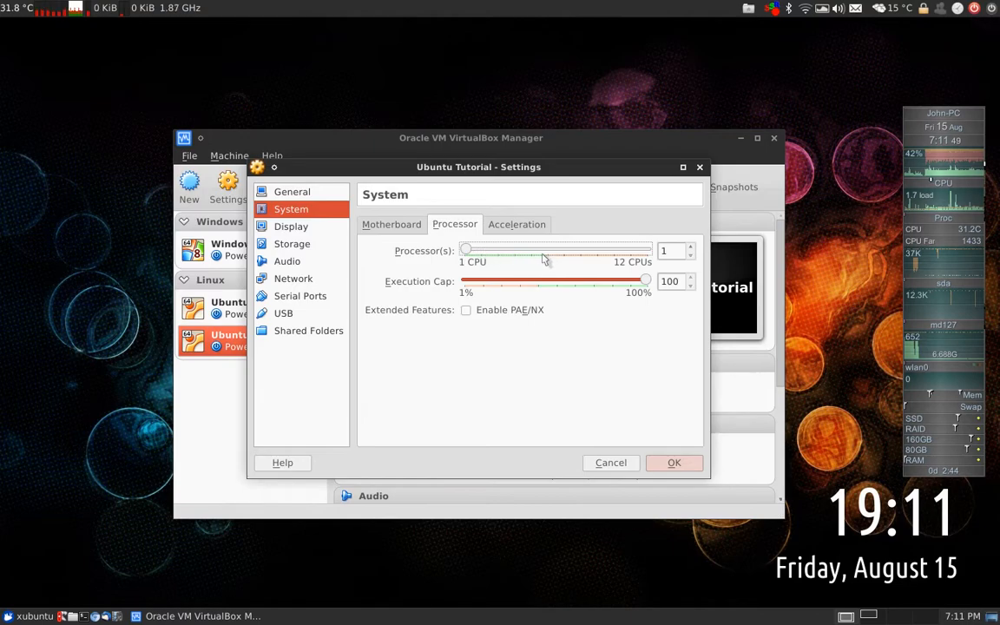
left_click_drag(471, 251, 543, 251)
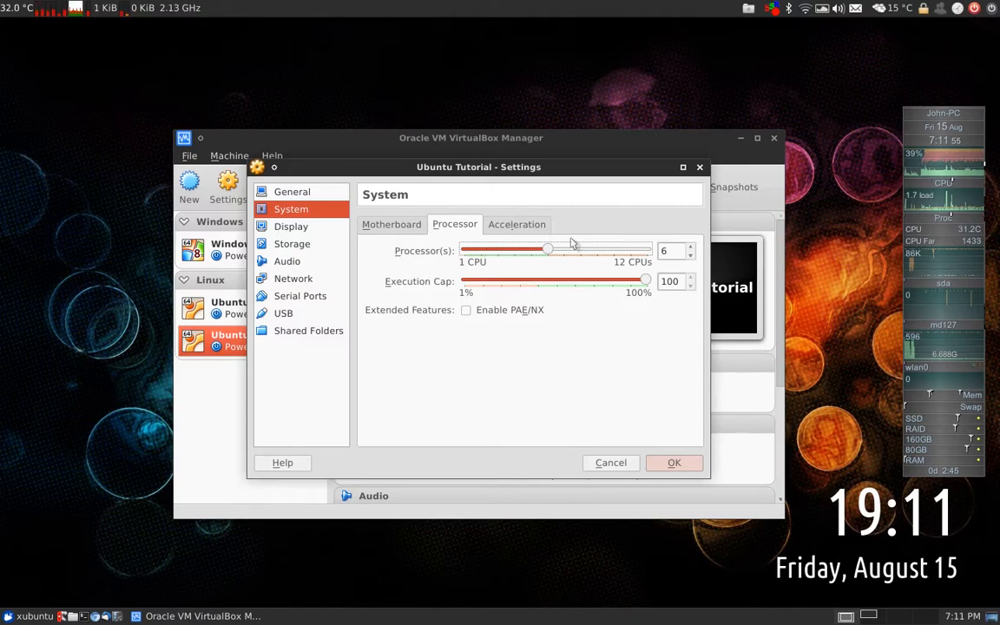
left_click(533, 229)
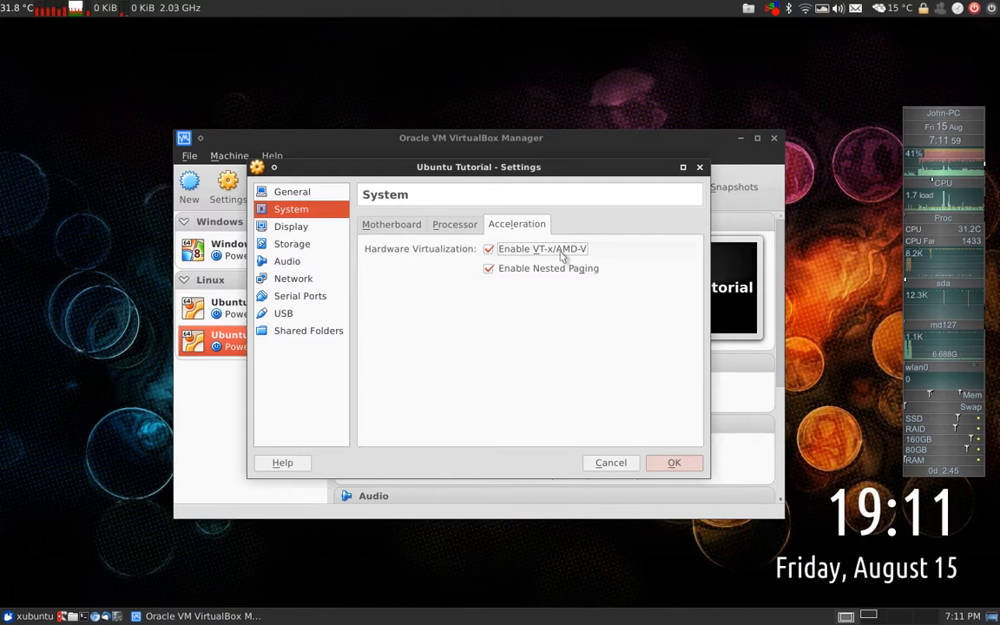
mouse_move(562, 253)
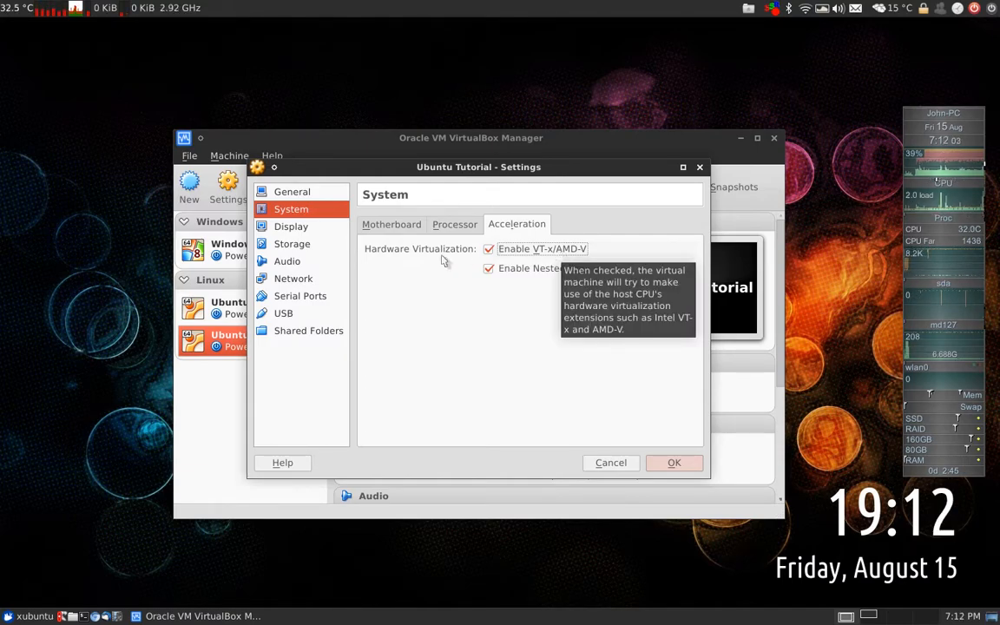
left_click(291, 231)
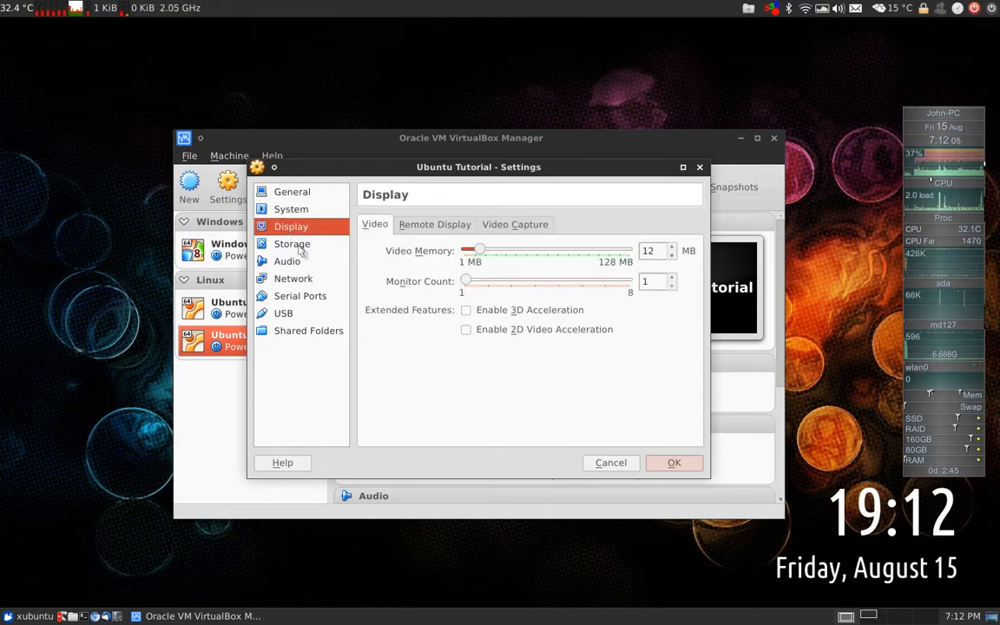
left_click(300, 248)
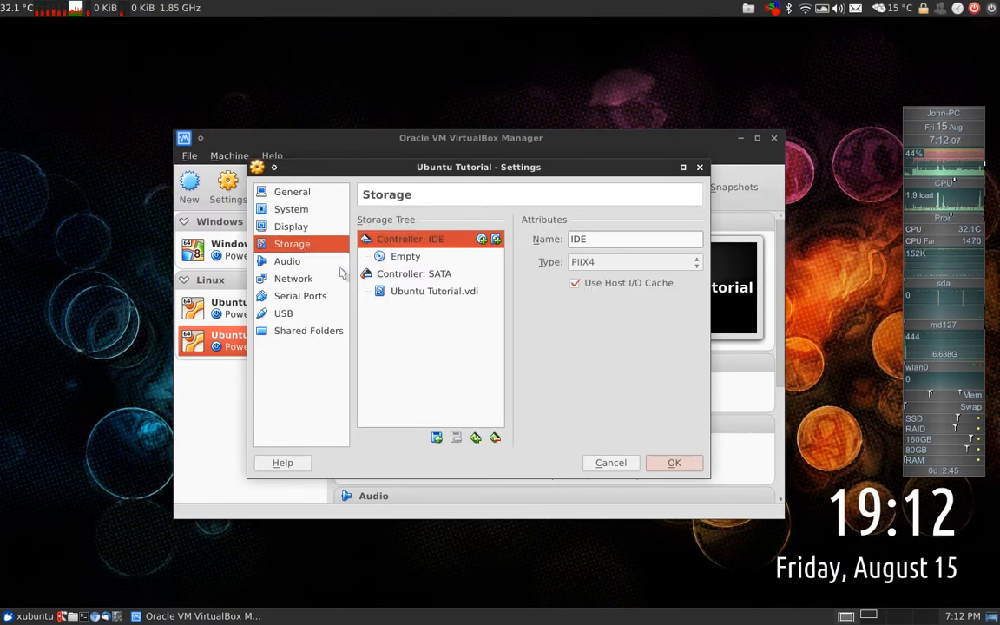
Load ubuntu-14.04.1-server-amd64.iso from Downloads into the empty IDE CD/DVD drive
left_click(406, 256)
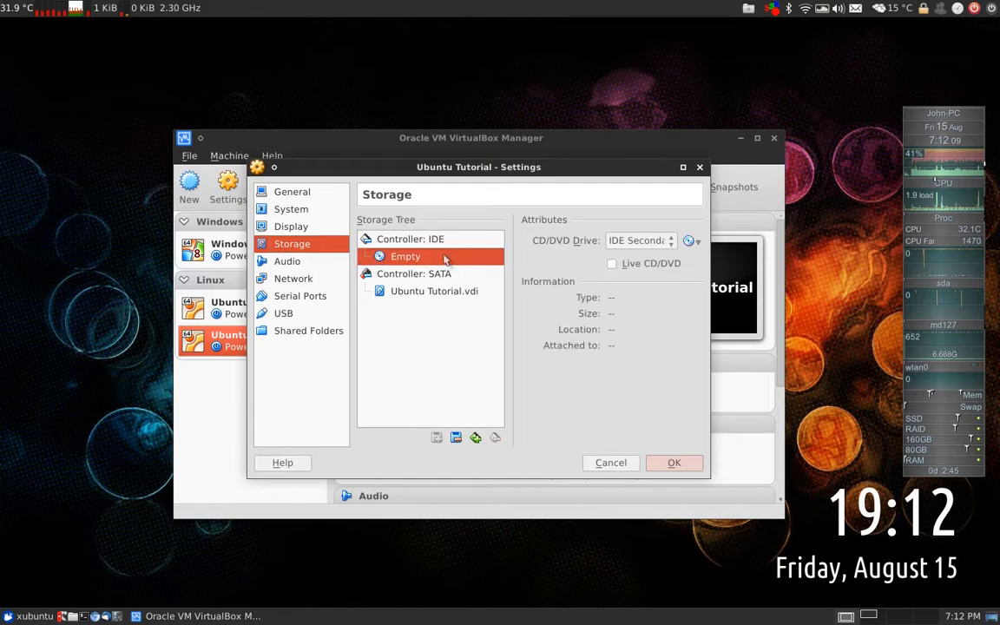
left_click(690, 242)
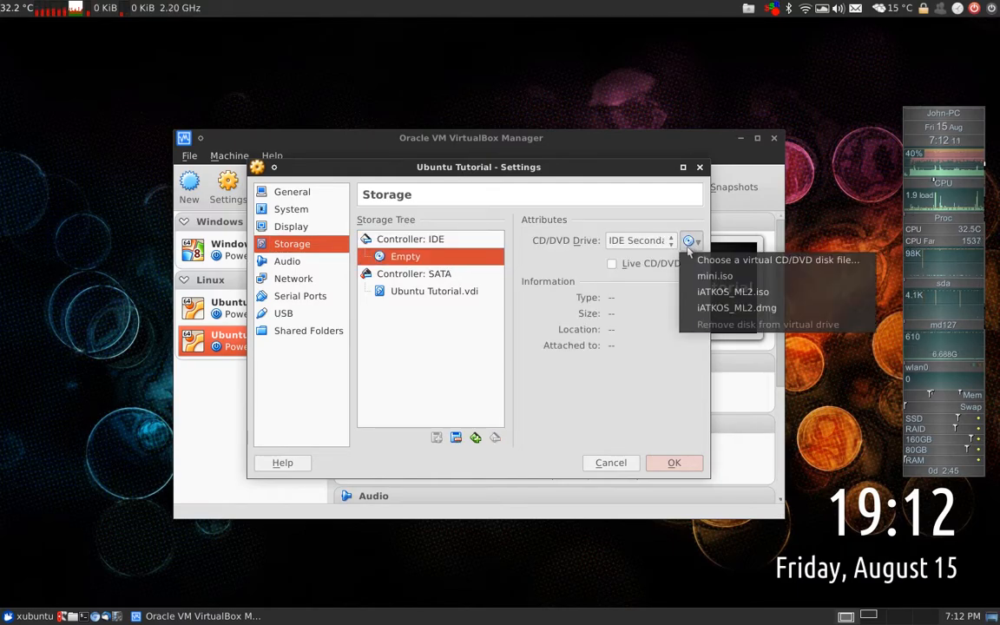
left_click(786, 260)
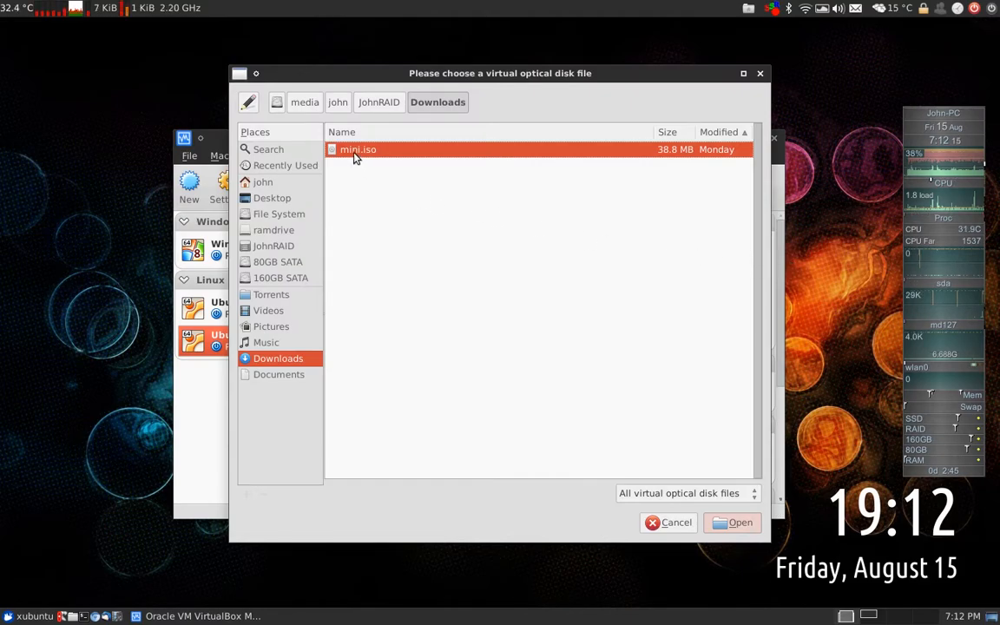
left_click(262, 182)
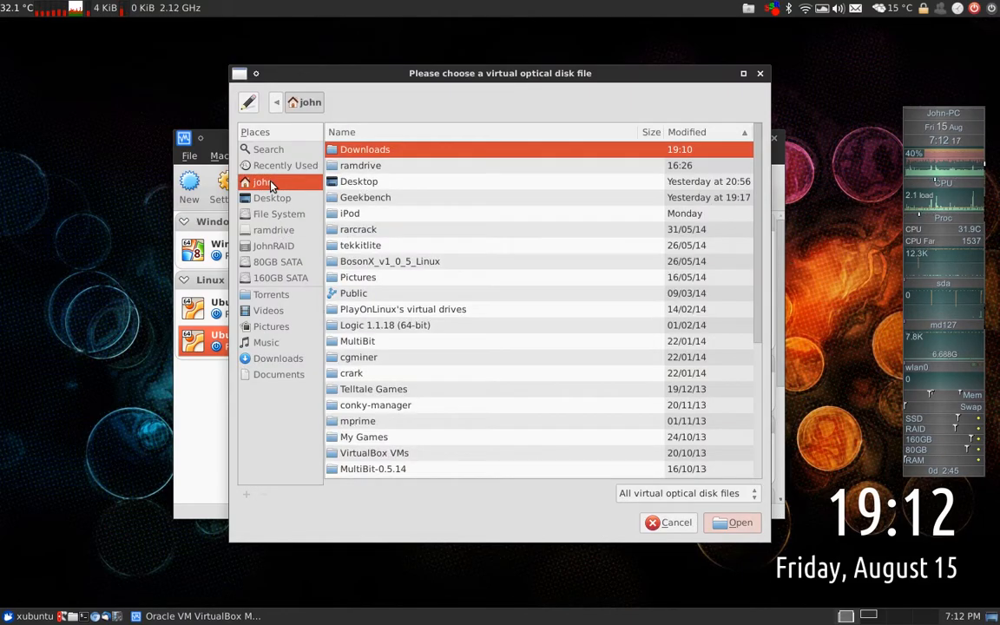
double_click(369, 150)
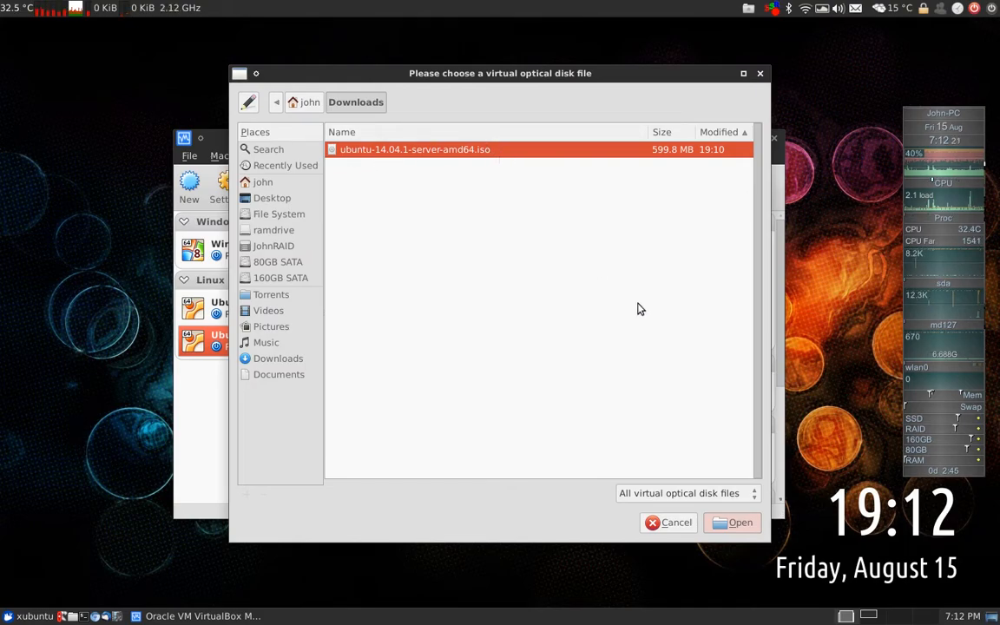
left_click(736, 522)
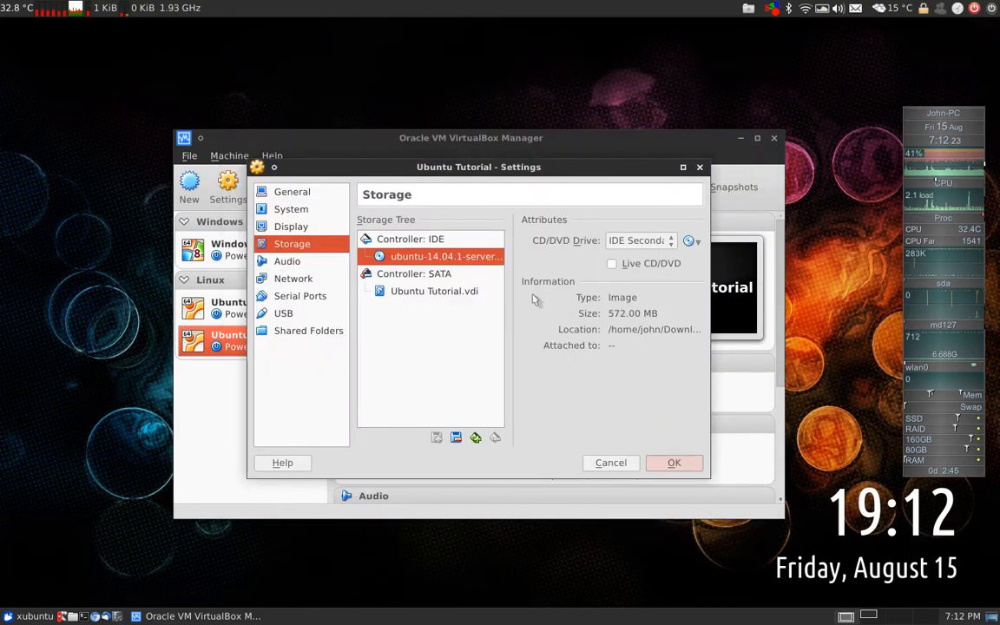
left_click(285, 261)
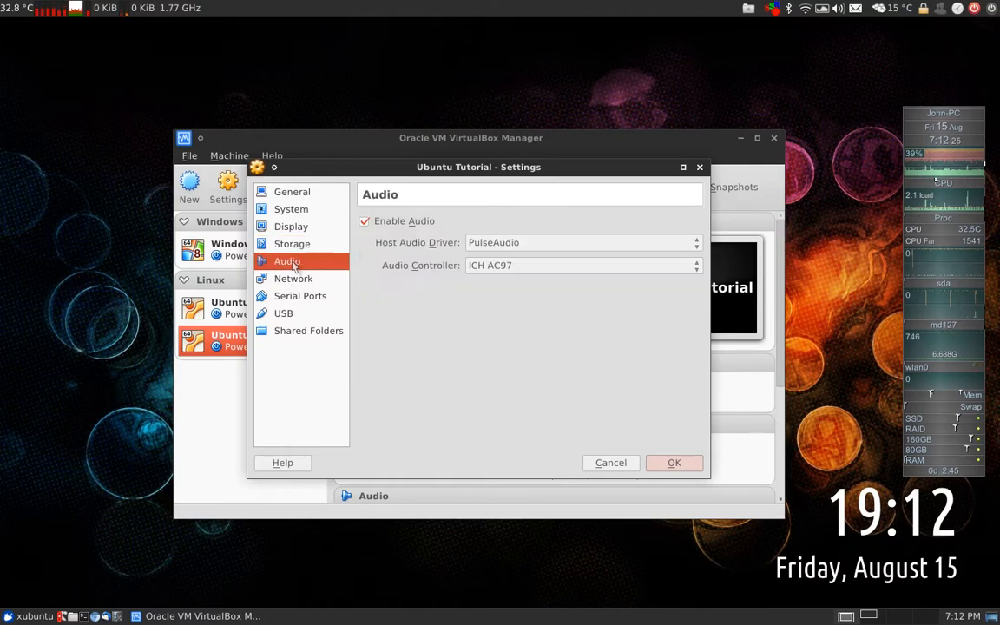
Disable audio and attach network Adapter 1 as a Bridged Adapter on wlan0
left_click(386, 223)
left_click(317, 279)
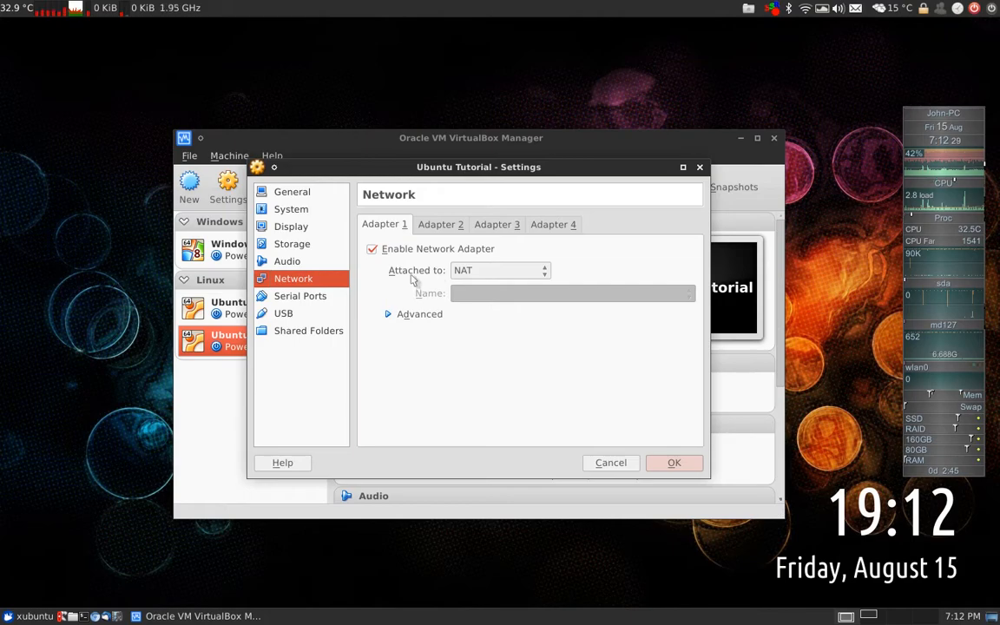
left_click(467, 272)
left_click(490, 301)
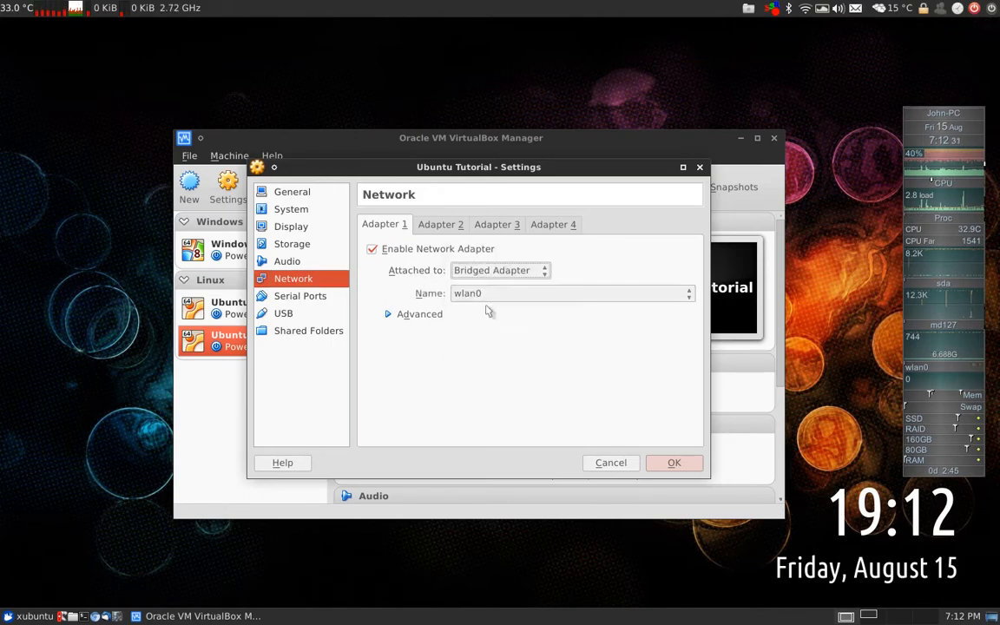
left_click(492, 295)
left_click(466, 295)
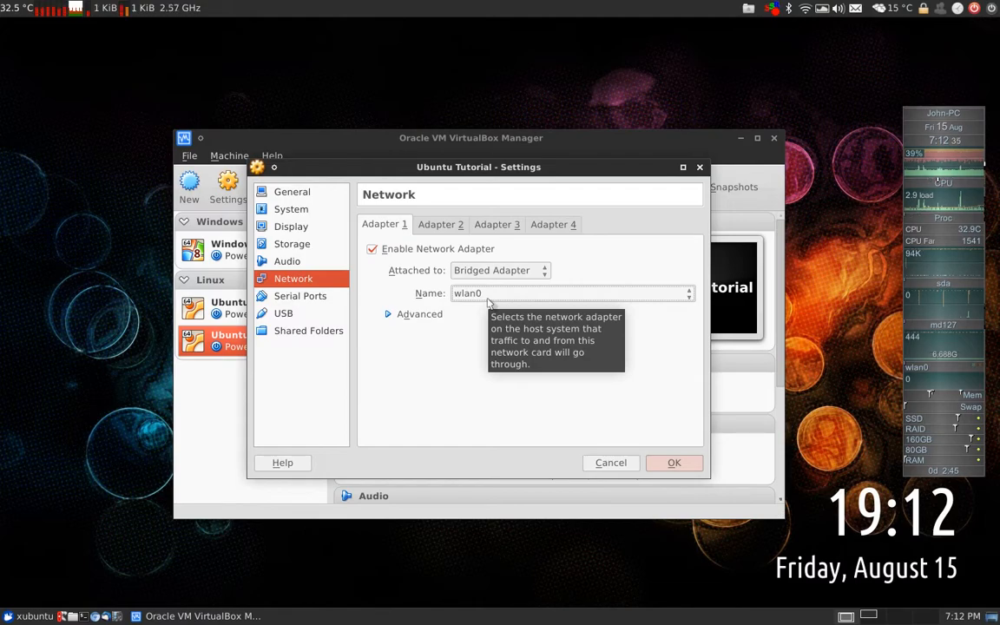
left_click(486, 295)
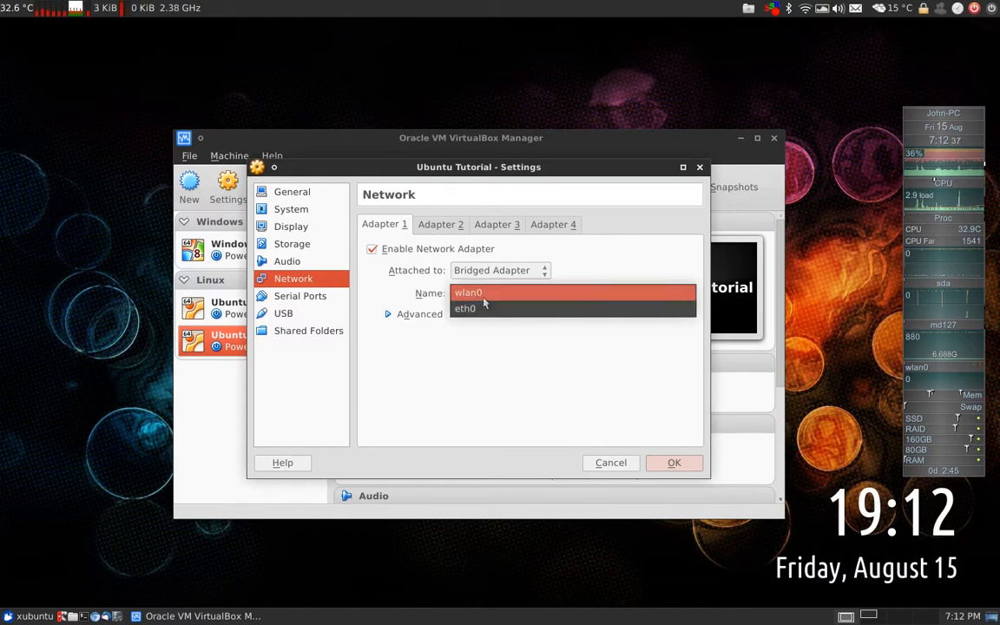
left_click(438, 292)
left_click(500, 292)
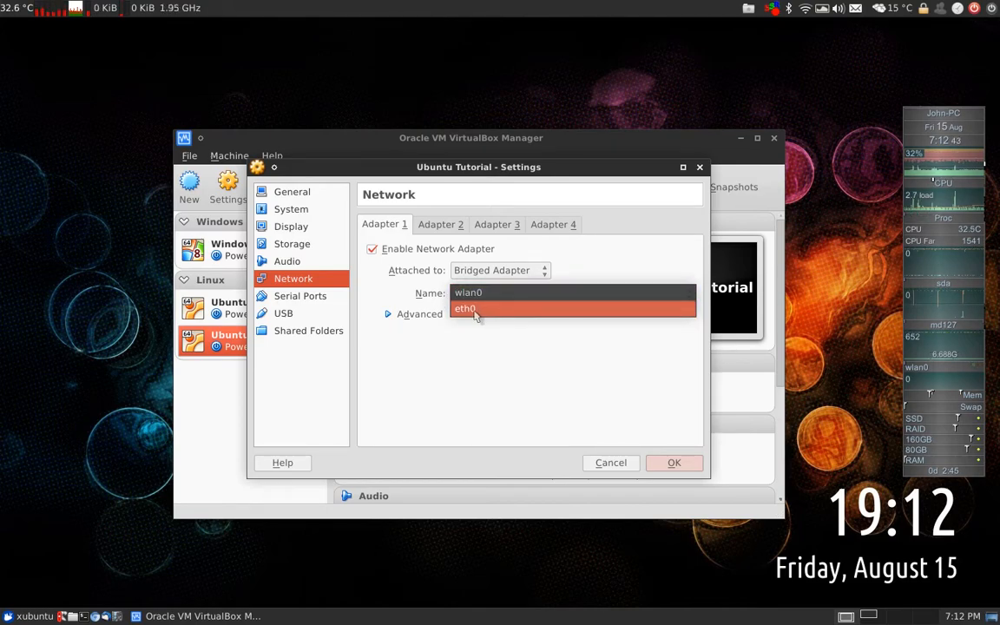
left_click(483, 295)
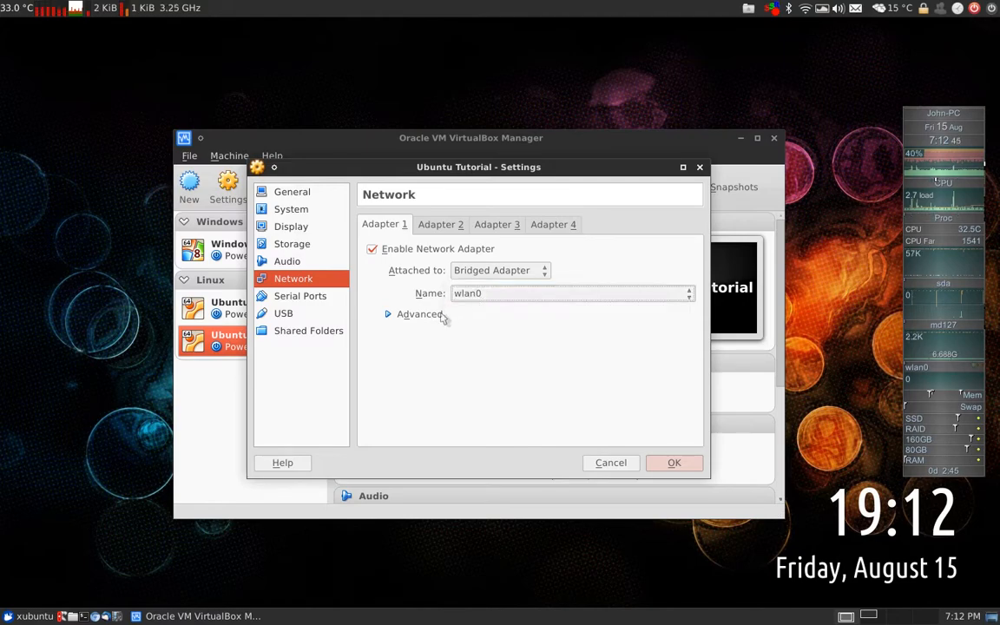
left_click(434, 313)
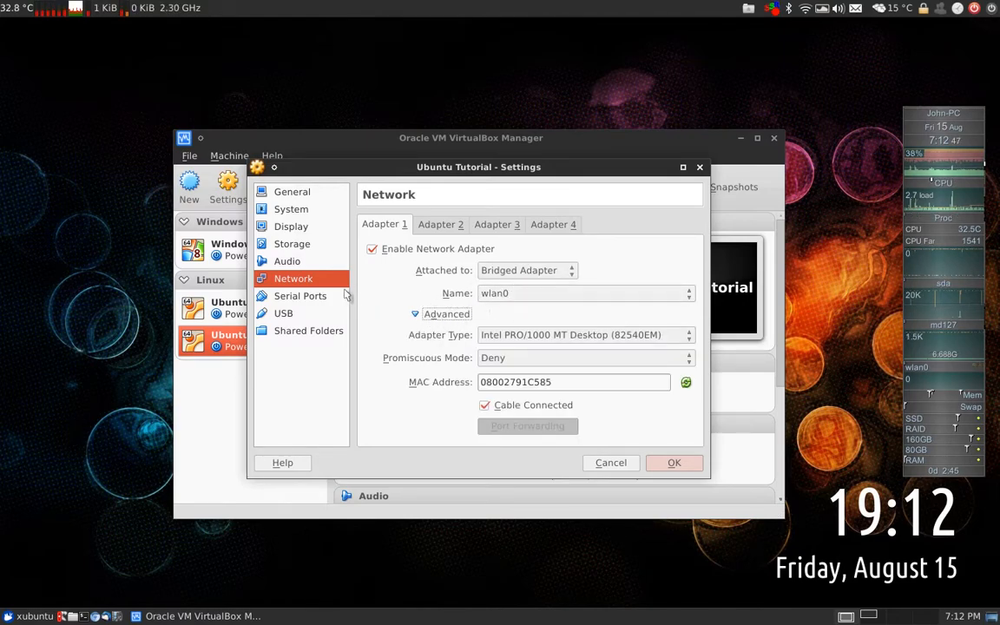
Review the other adapters, Serial Ports, USB and Shared Folders, then save the settings
left_click(425, 224)
left_click(395, 224)
left_click(460, 225)
left_click(495, 225)
left_click(536, 225)
left_click(395, 225)
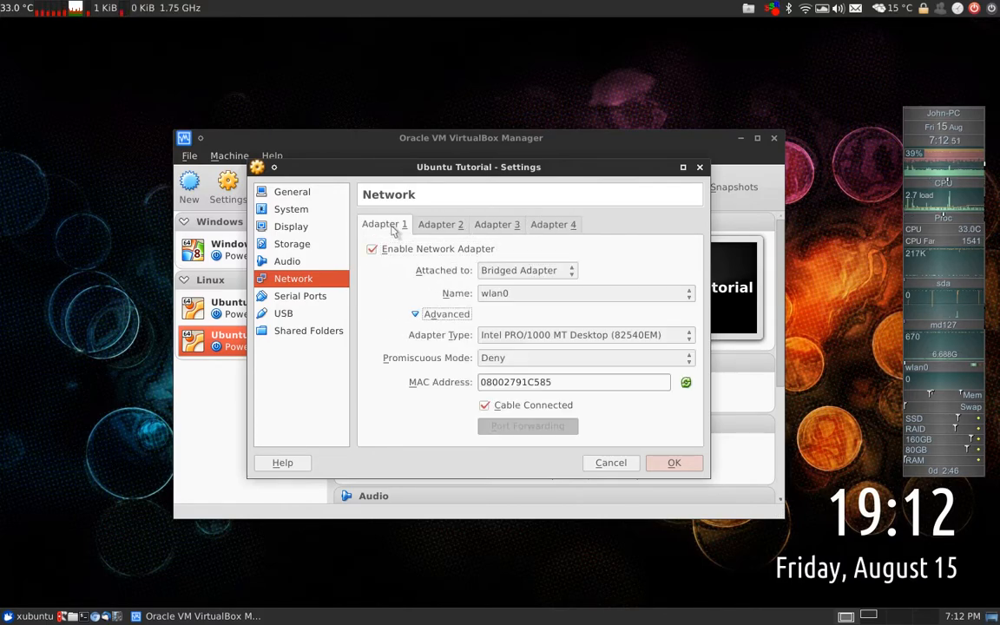
left_click(428, 225)
left_click(394, 224)
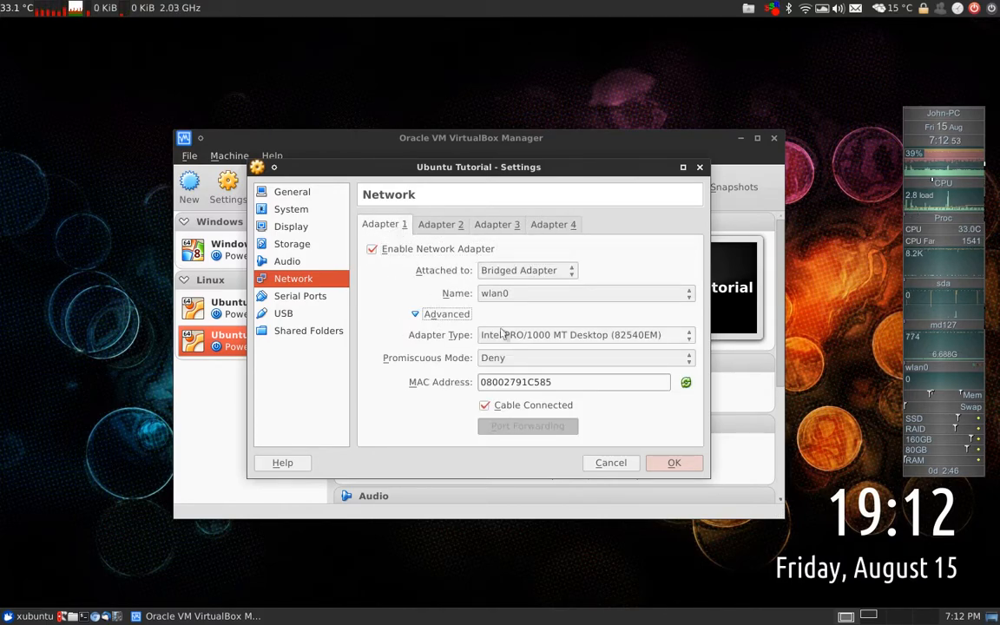
left_click(304, 297)
left_click(286, 314)
left_click(297, 331)
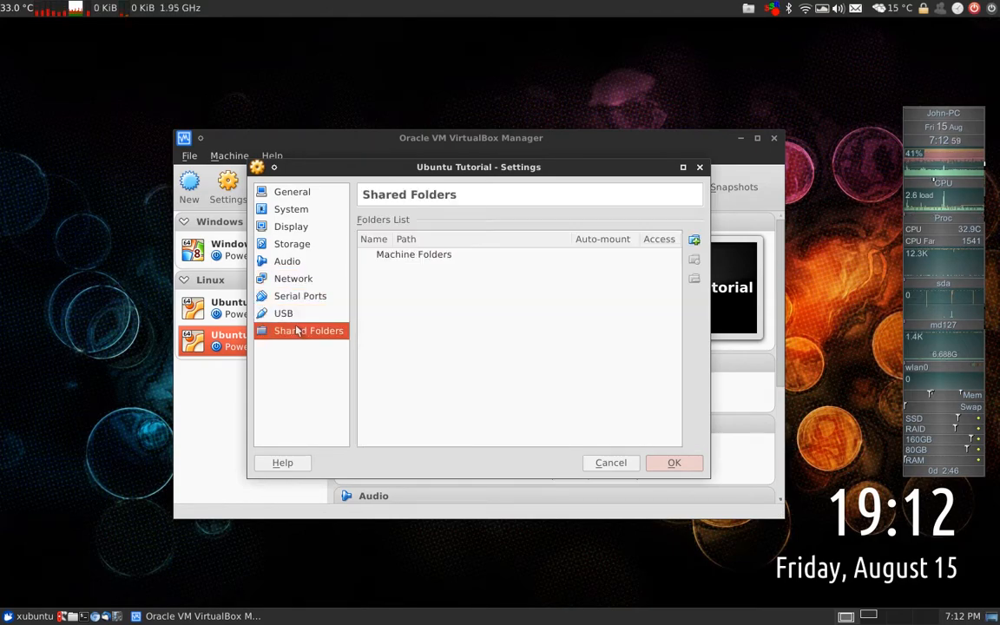
left_click(671, 466)
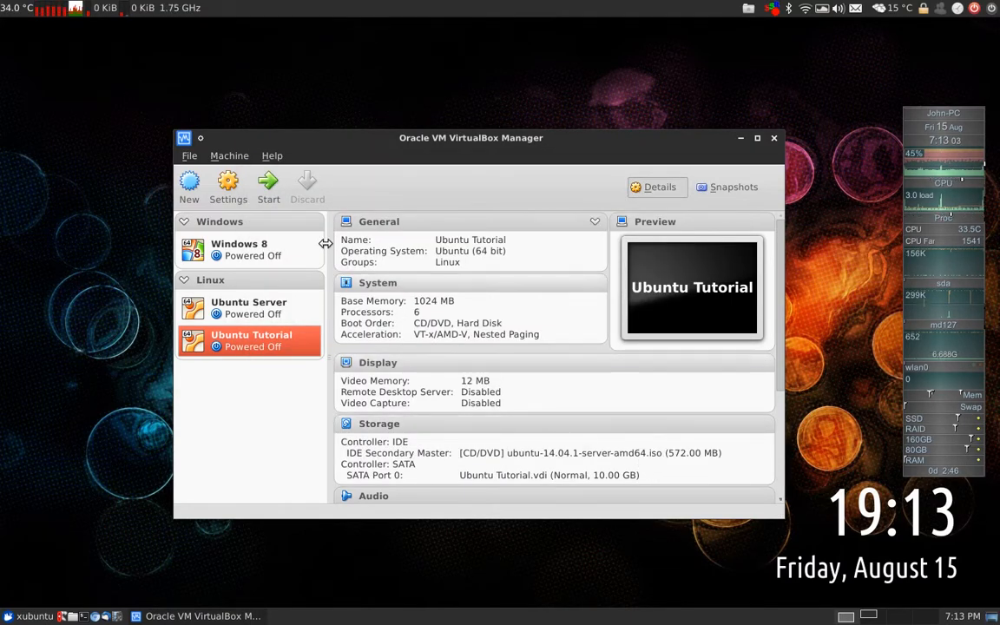
Boot the Ubuntu Tutorial VM, keep English, and choose Install Ubuntu Server
left_click(269, 191)
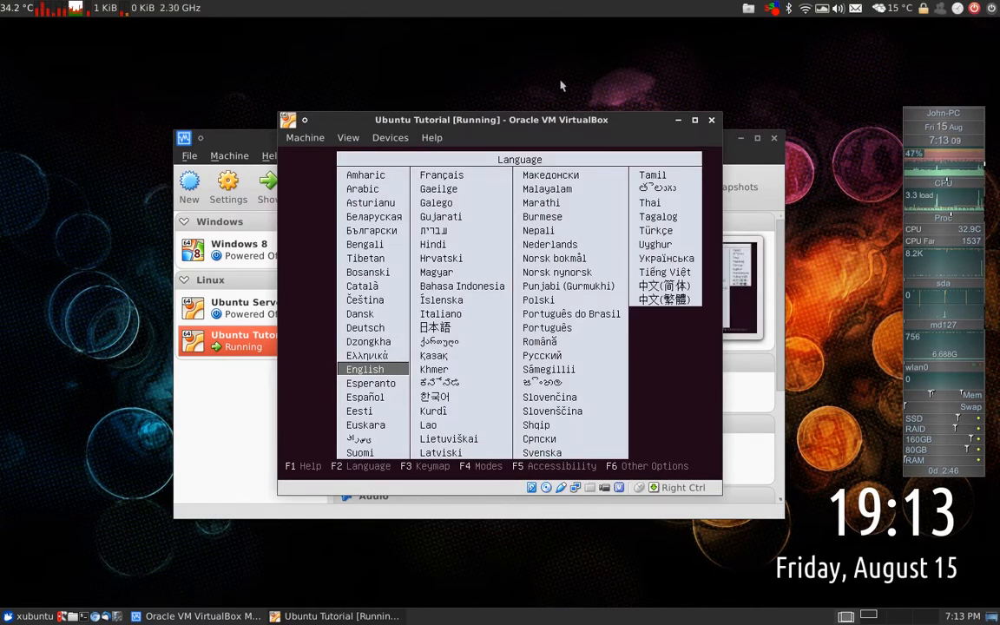
key("Up")
key("Down")
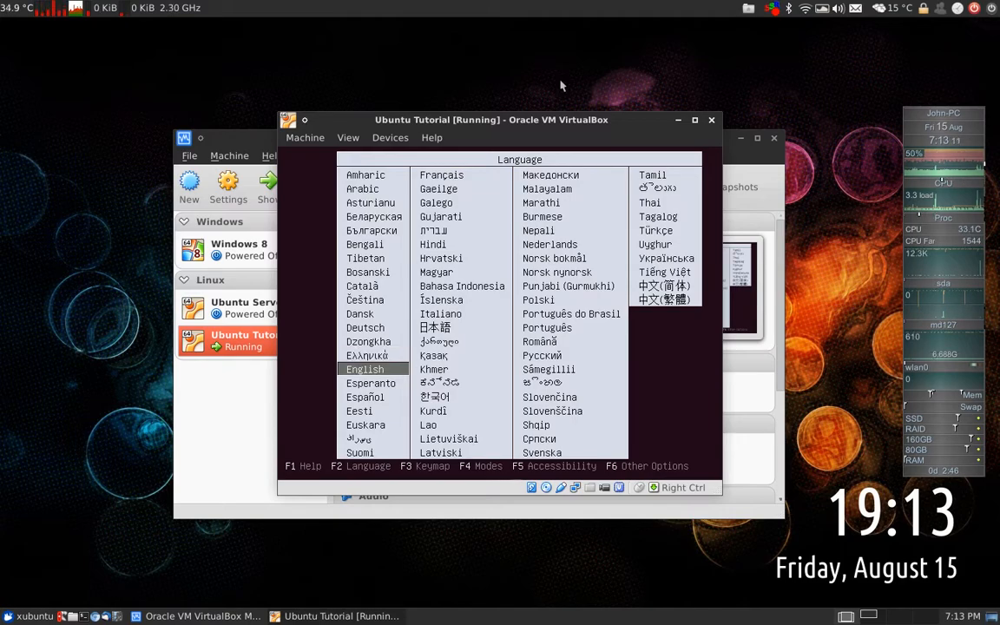
key("Return")
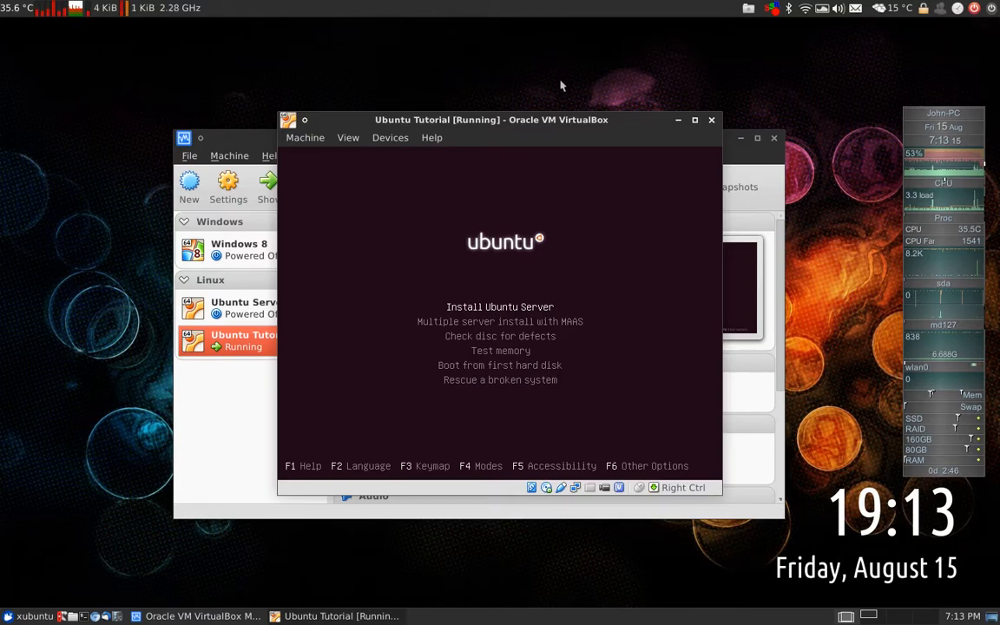
key("Return")
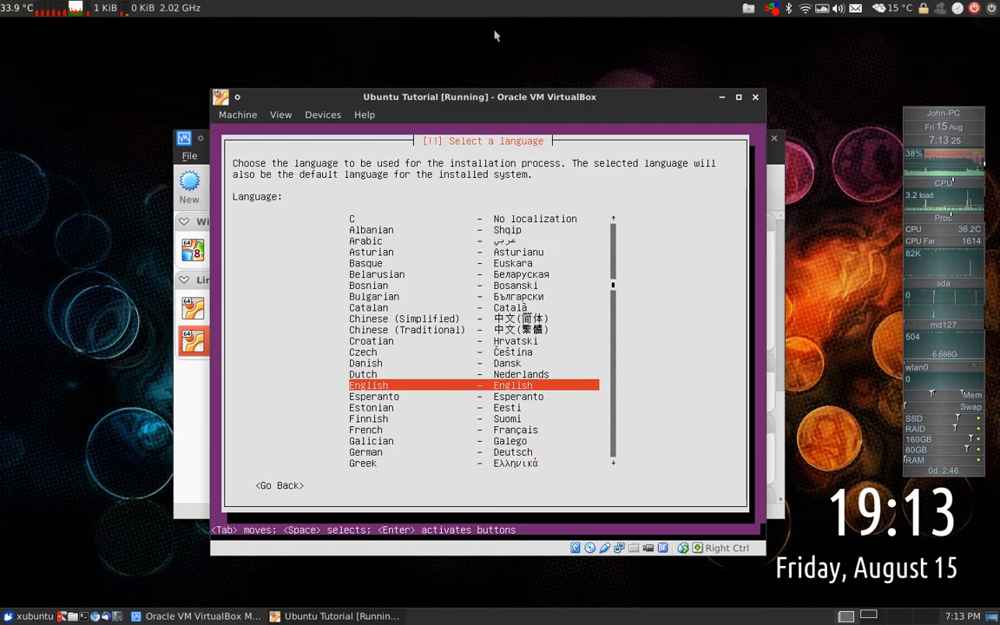
Choose English, United Kingdom location, no keyboard detection, and the English (UK) layout
key("Return")
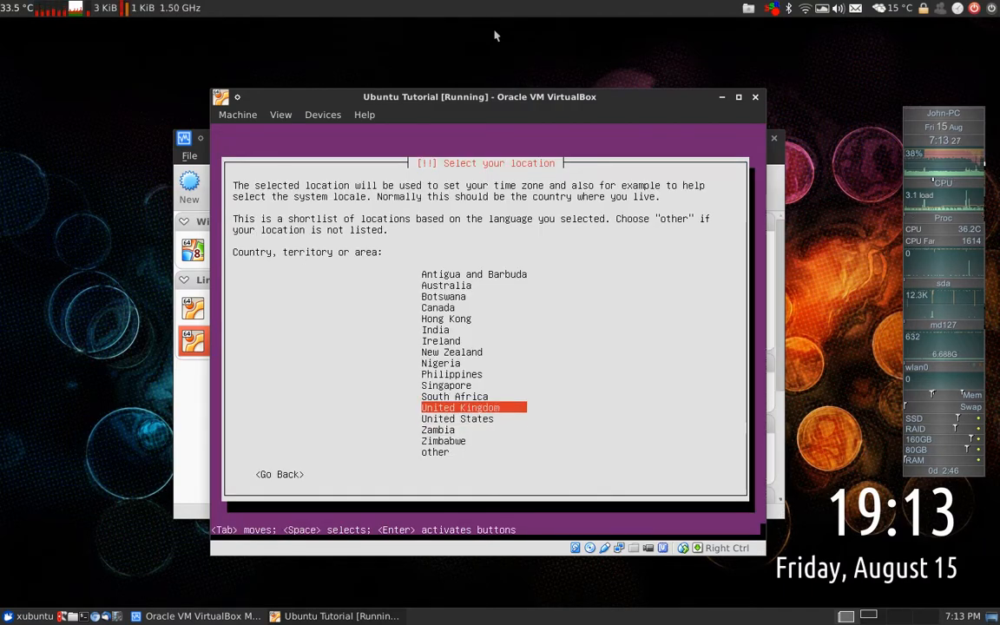
key("Return")
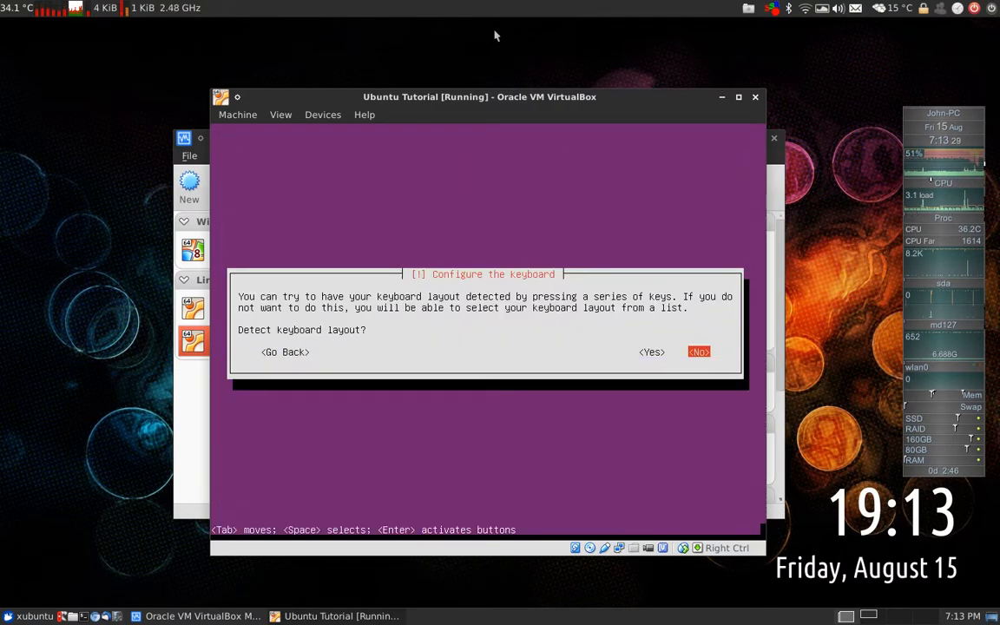
key("Return")
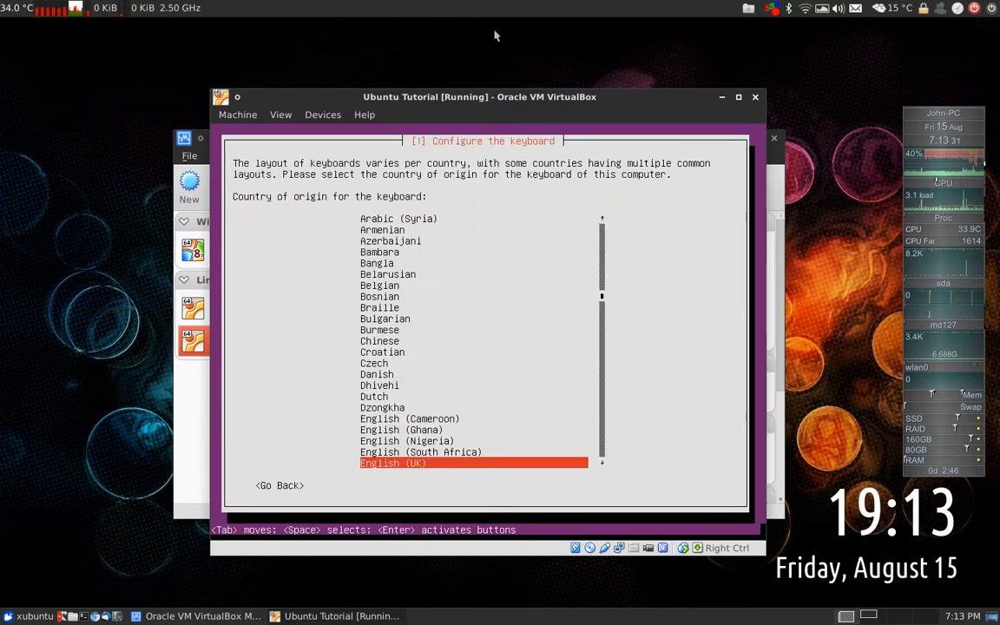
key("Return")
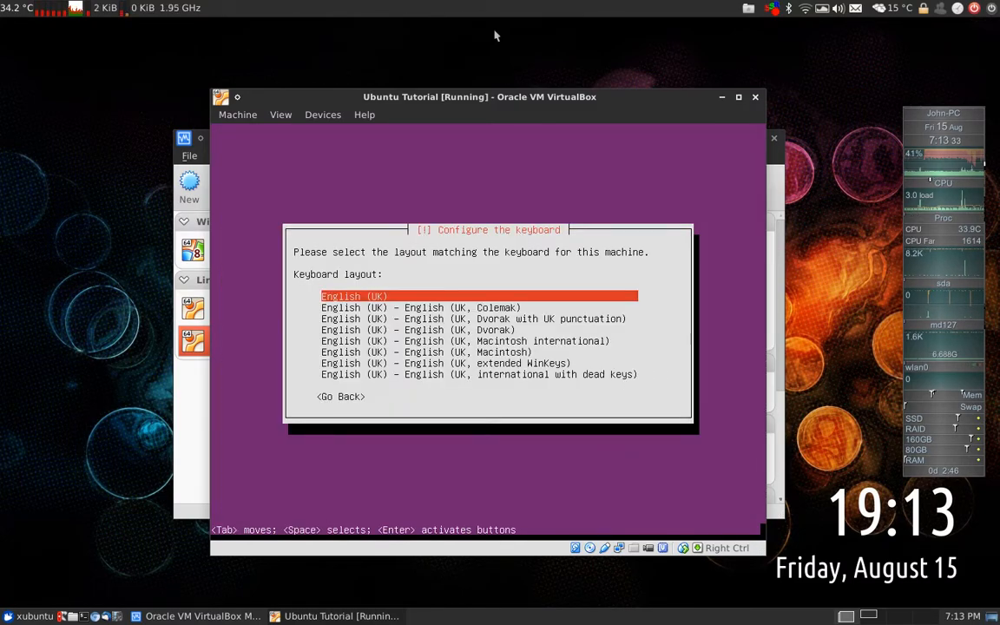
key("Return")
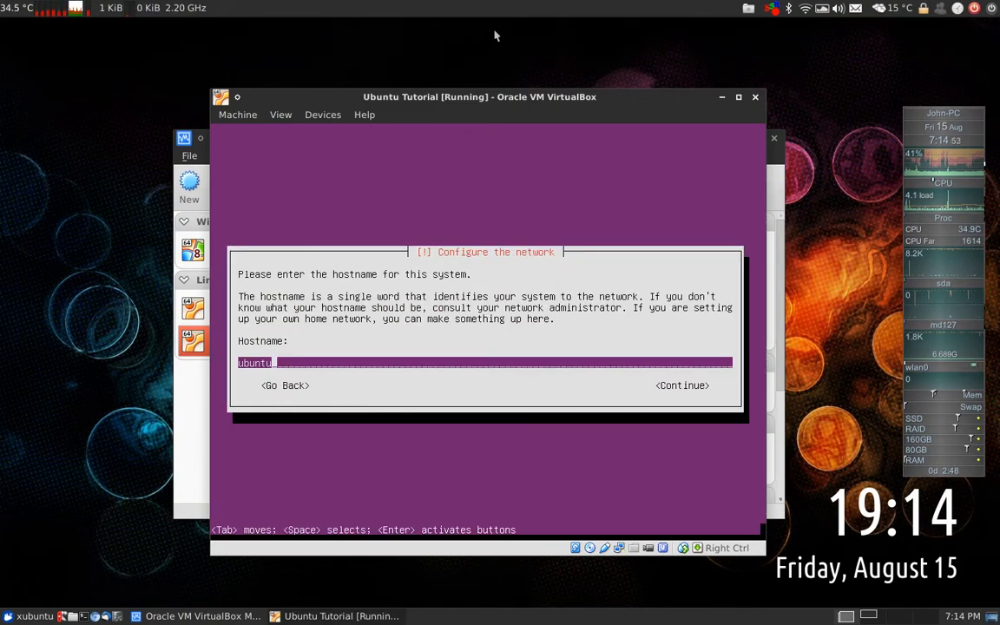
Replace the default hostname with virtserver
key("BackSpace")
key("BackSpace")
key("BackSpace")
key("BackSpace")
key("BackSpace")
key("BackSpace")
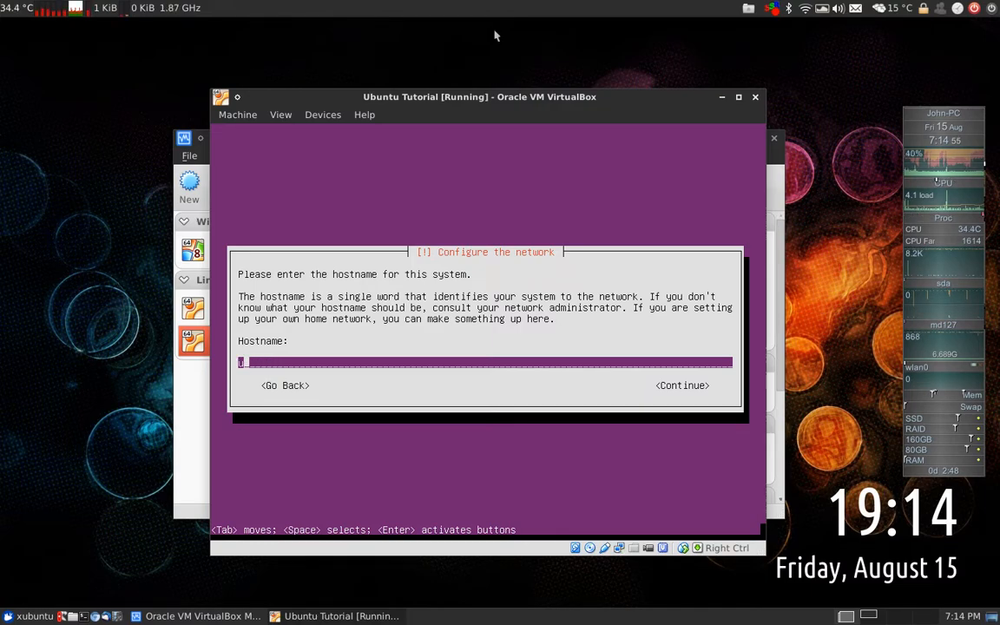
type("vir")
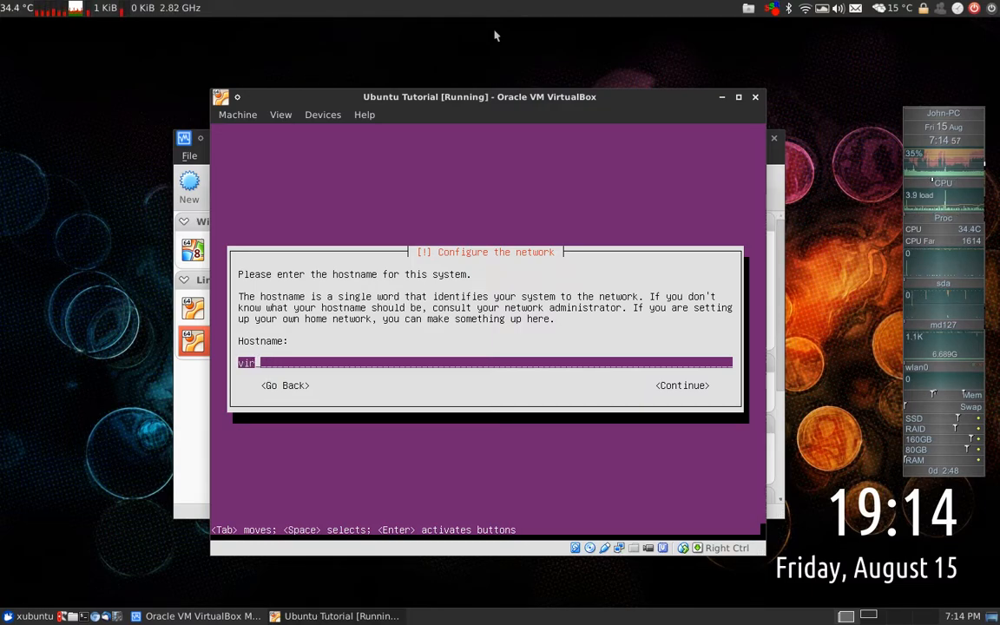
type("tserver")
key("Return")
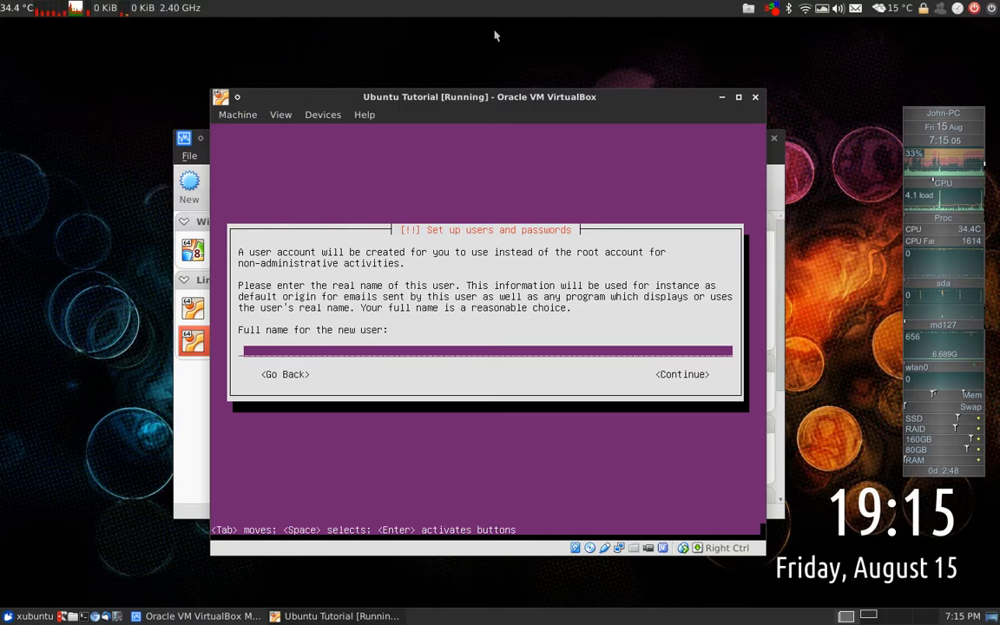
Create the user with full name, suggested username and password; skip encryption; accept Europe/London
type("er")
key("Return")
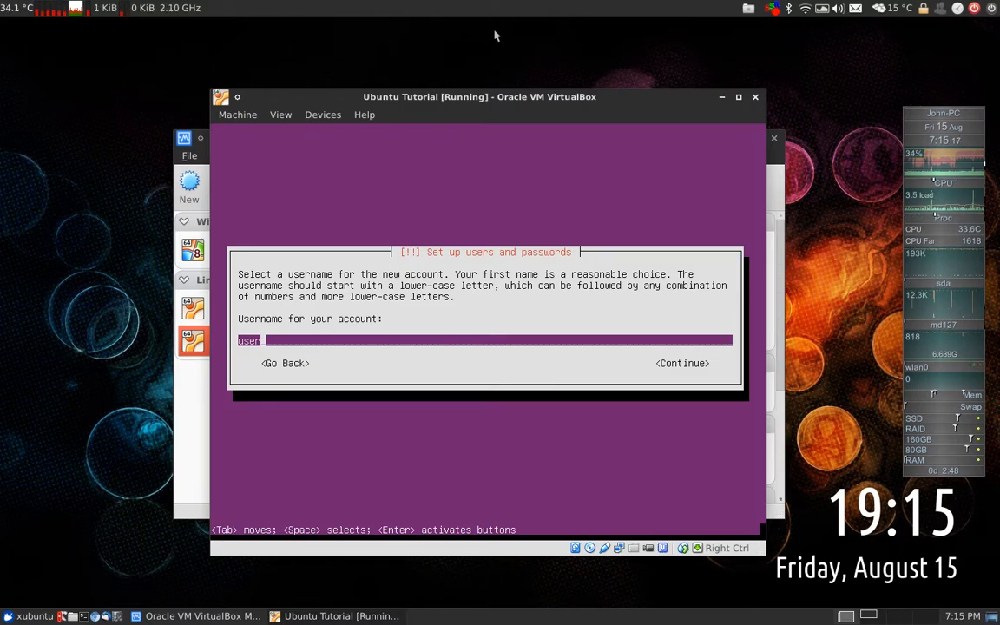
key("Return")
type("password")
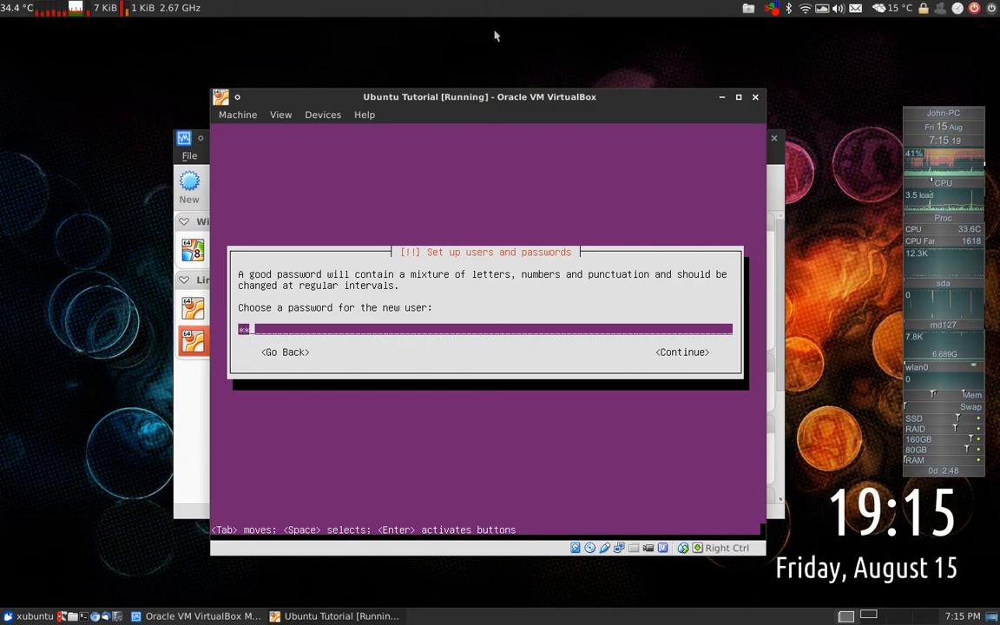
key("Return")
type("password12")
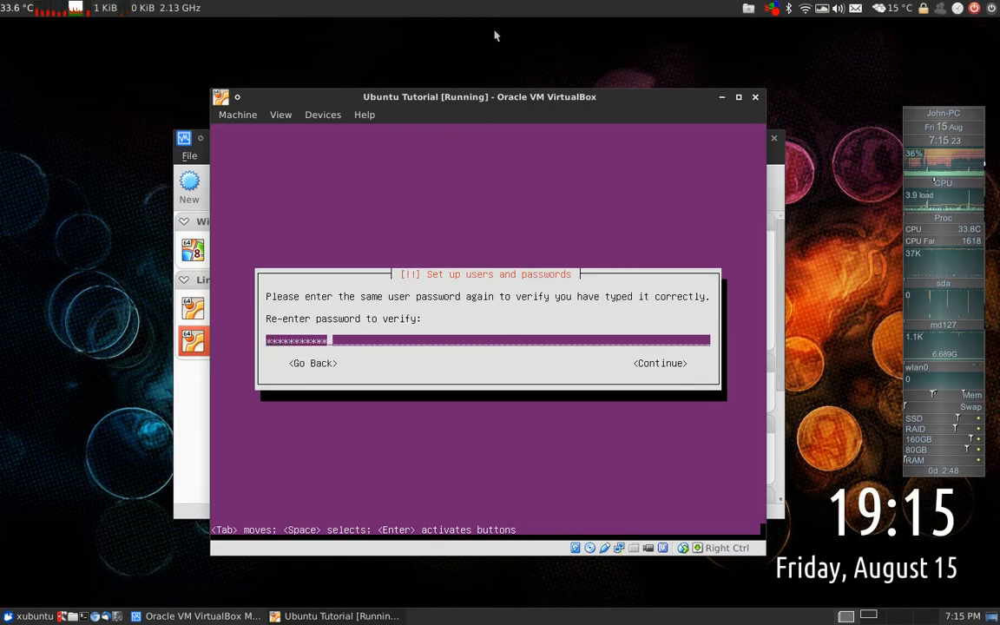
key("Return")
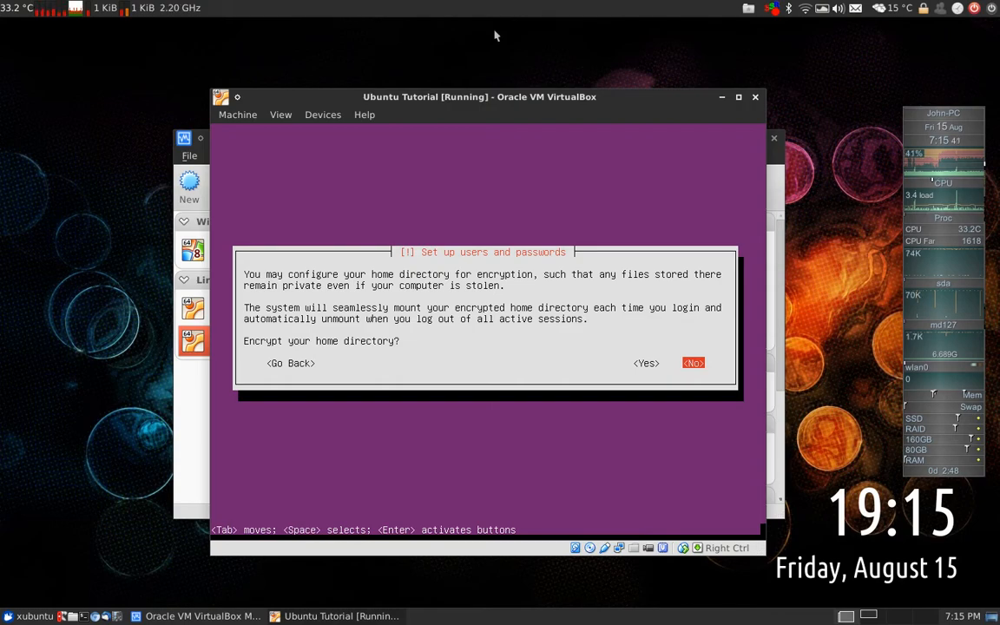
key("Return")
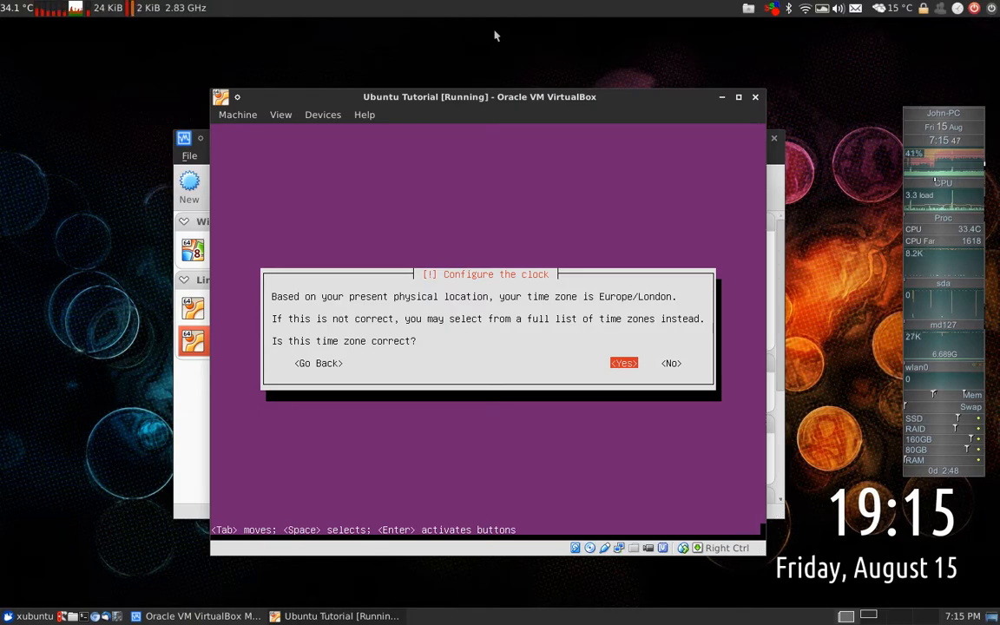
key("Return")
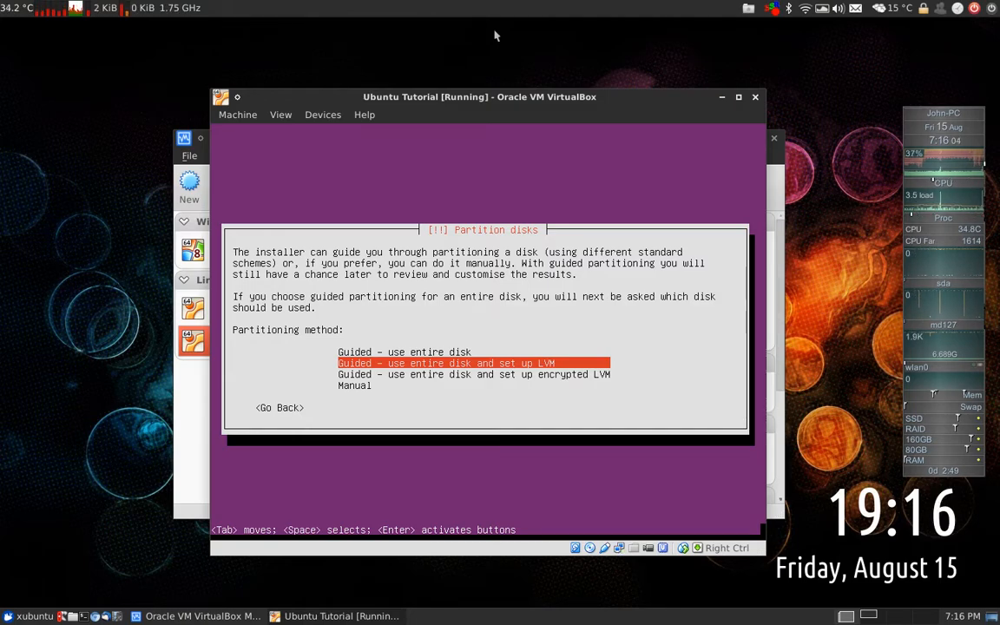
Choose manual partitioning on the 10.7 GB SCSI3 disk and create a new empty partition table
key("Down")
key("Down")
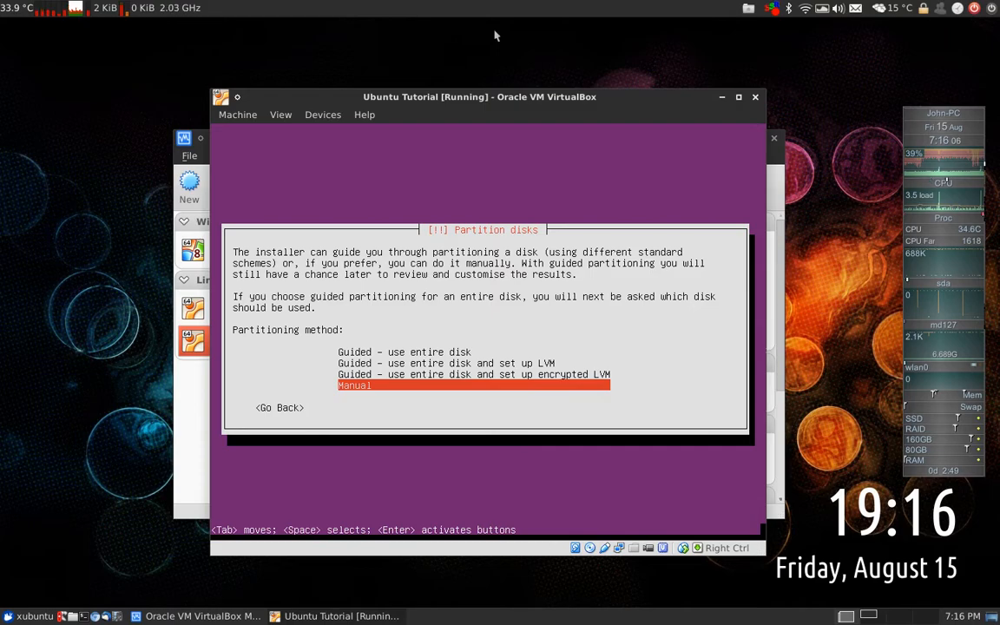
key("Return")
key("Down")
key("Down")
key("Down")
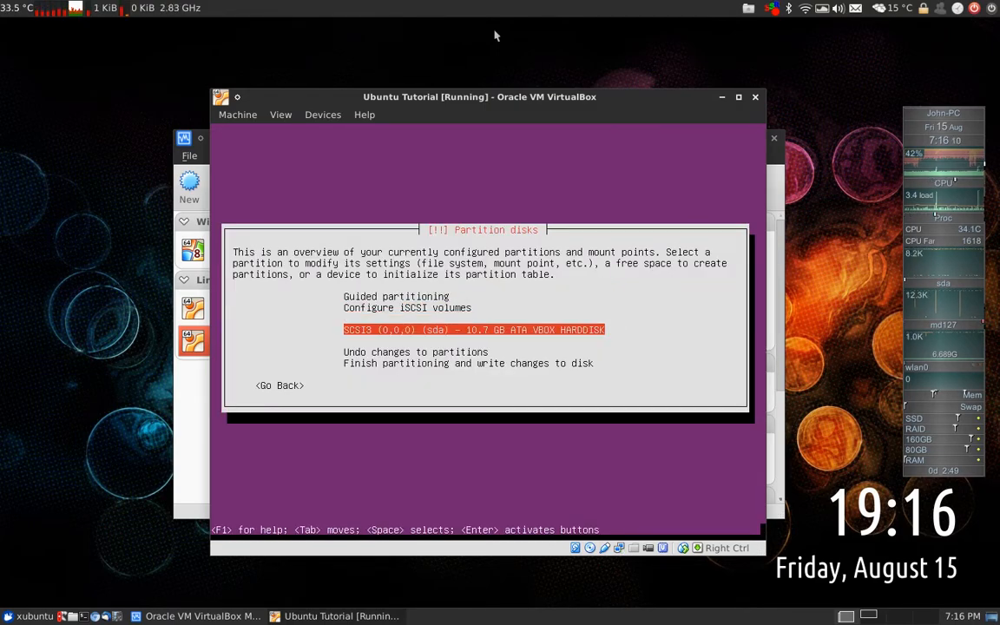
key("Return")
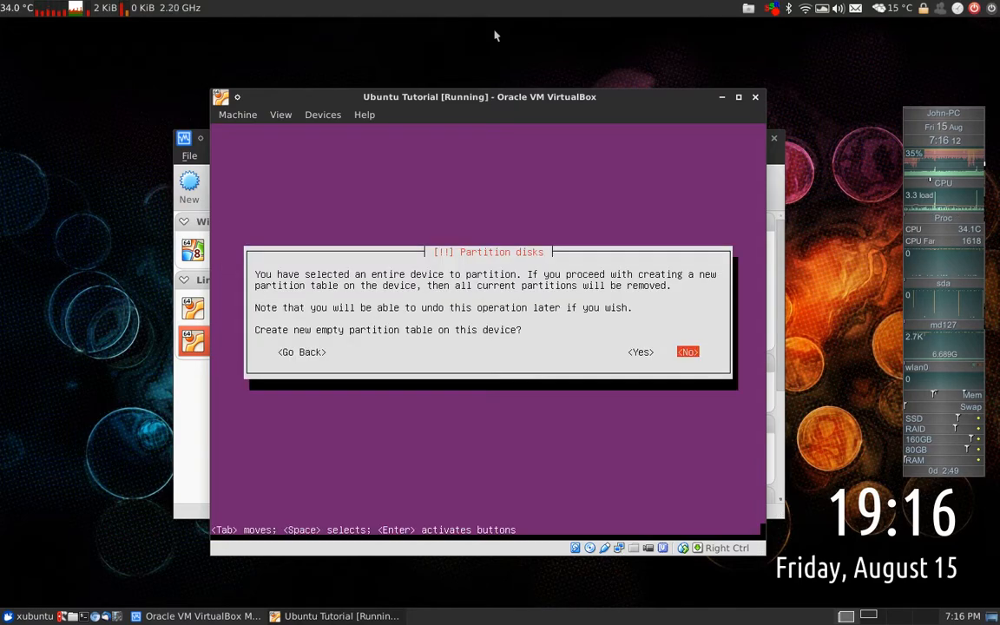
key("Left")
key("Return")
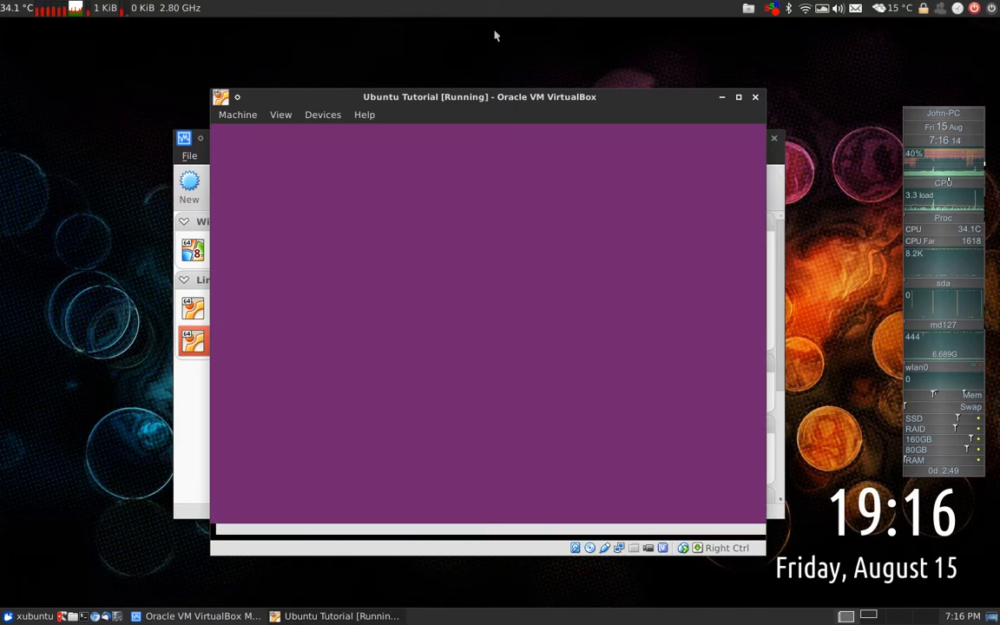
Create a max-size primary ext4 partition mounted at / in the free space
key("Down")
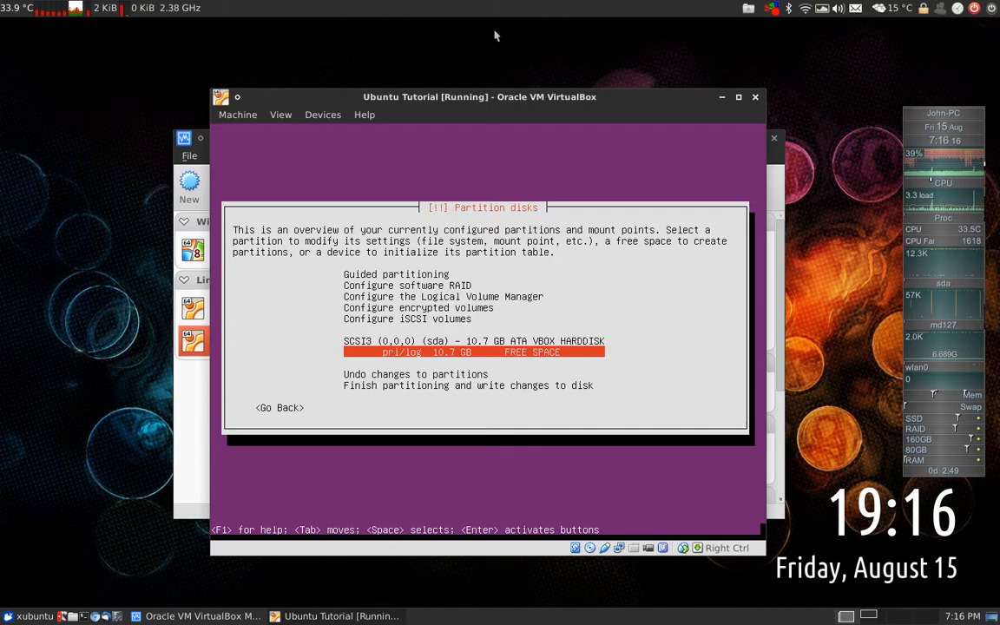
key("Return")
key("Return")
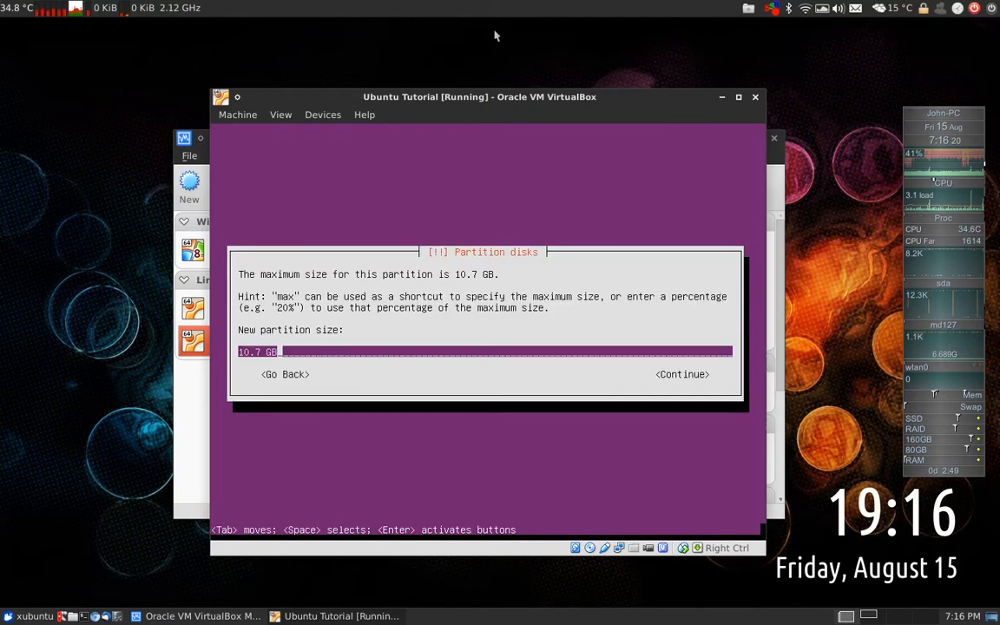
key("BackSpace")
key("BackSpace")
key("BackSpace")
key("BackSpace")
key("BackSpace")
key("BackSpace")
key("BackSpace")
type("max")
key("Return")
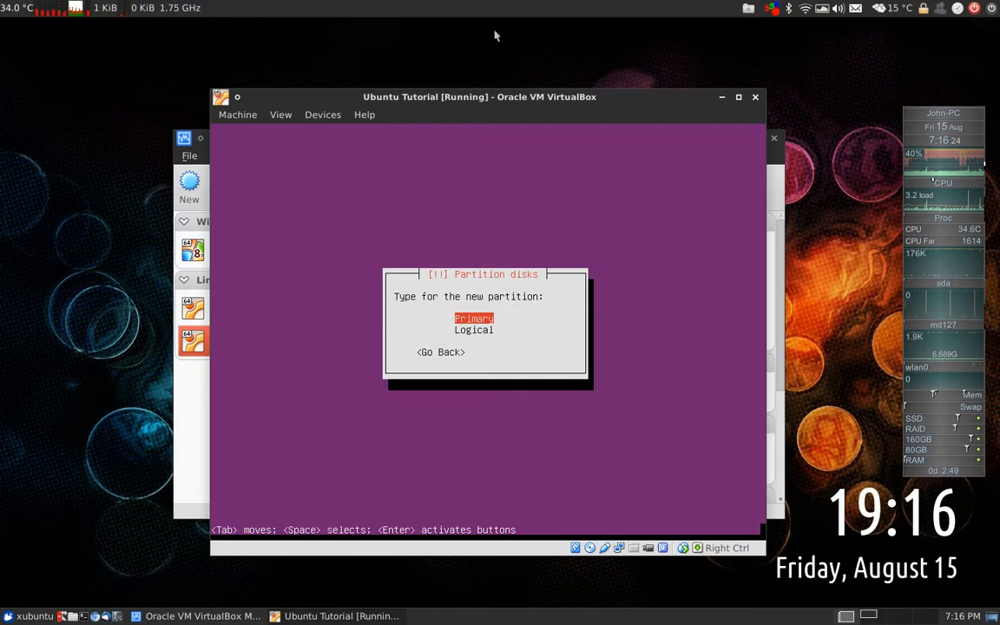
key("Return")
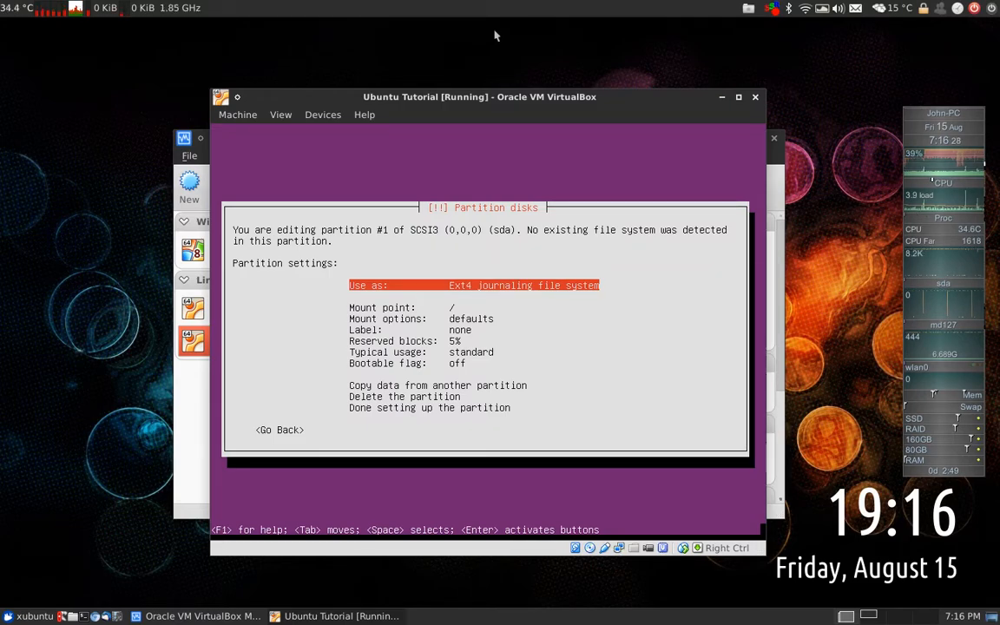
key("Down")
key("Down")
key("Down")
key("Down")
key("Down")
key("Down")
key("Down")
key("Down")
key("Down")
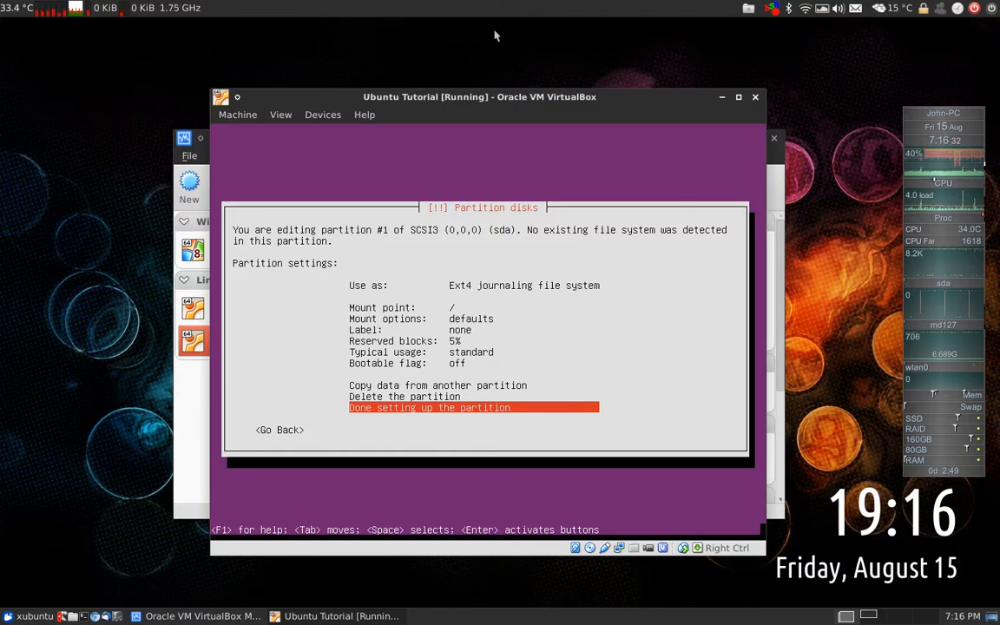
key("Return")
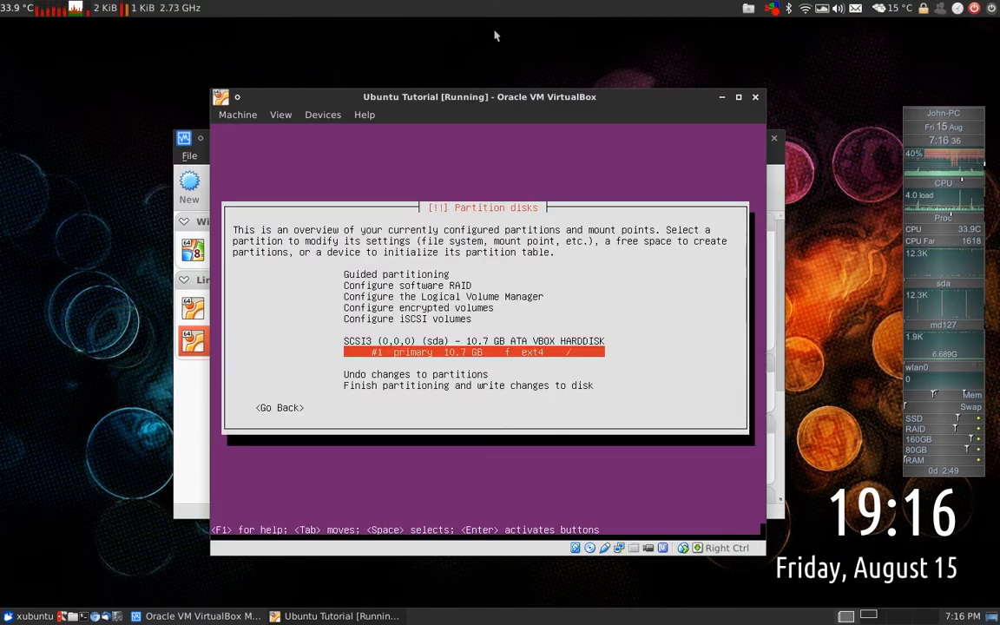
key("Down")
key("Down")
key("Down")
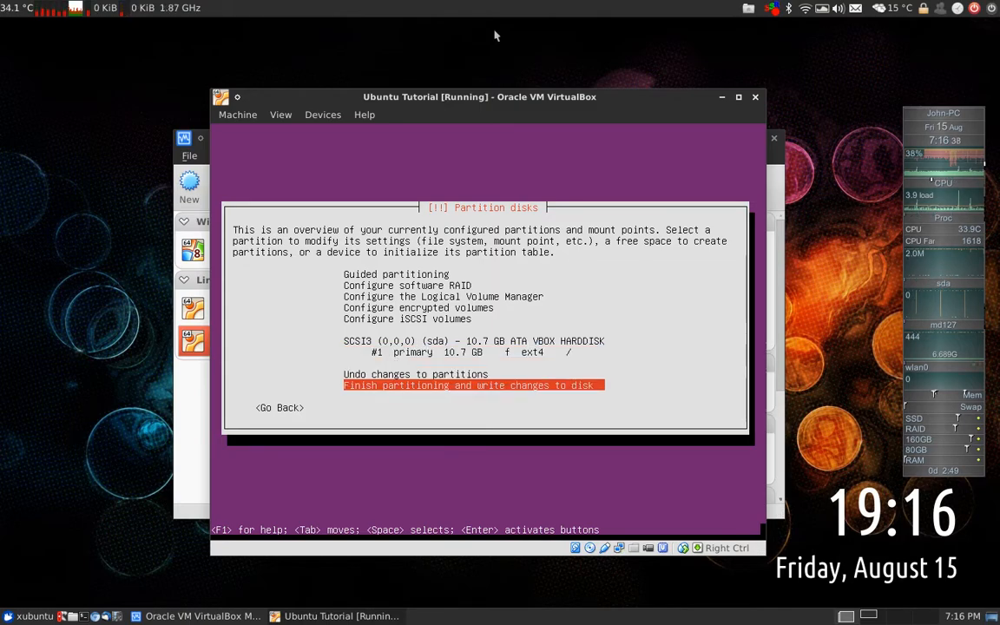
Finish partitioning past the no-swap warning, then review the VM's System settings and return to the installer
key("Return")
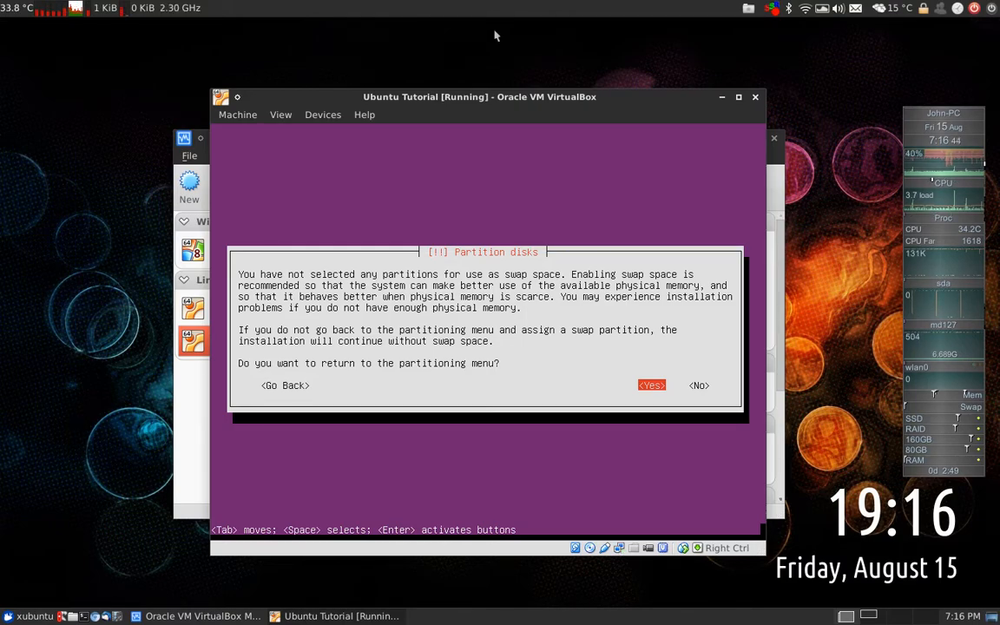
key("Tab")
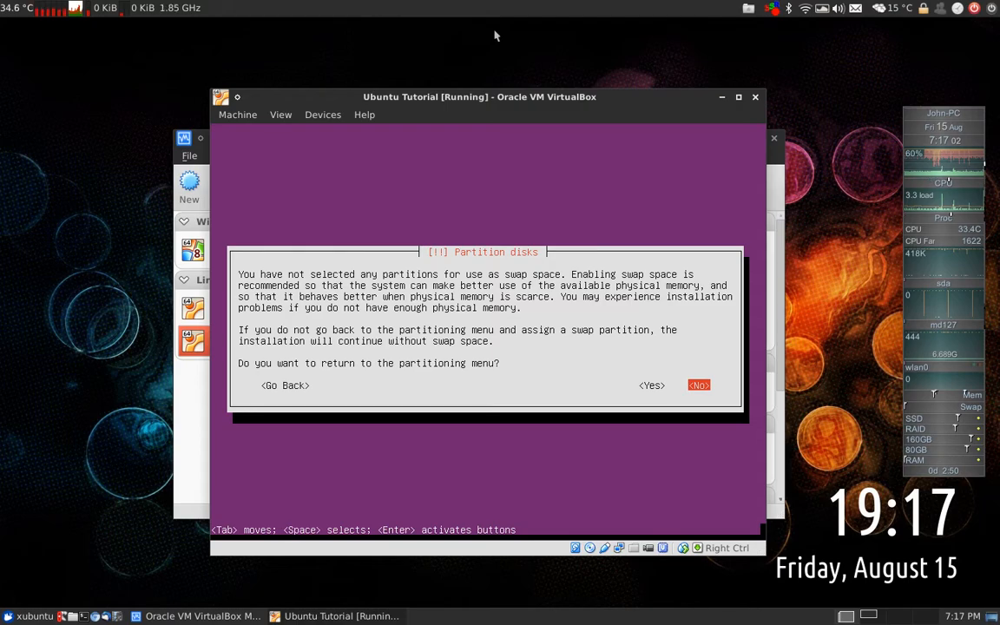
left_click(195, 398)
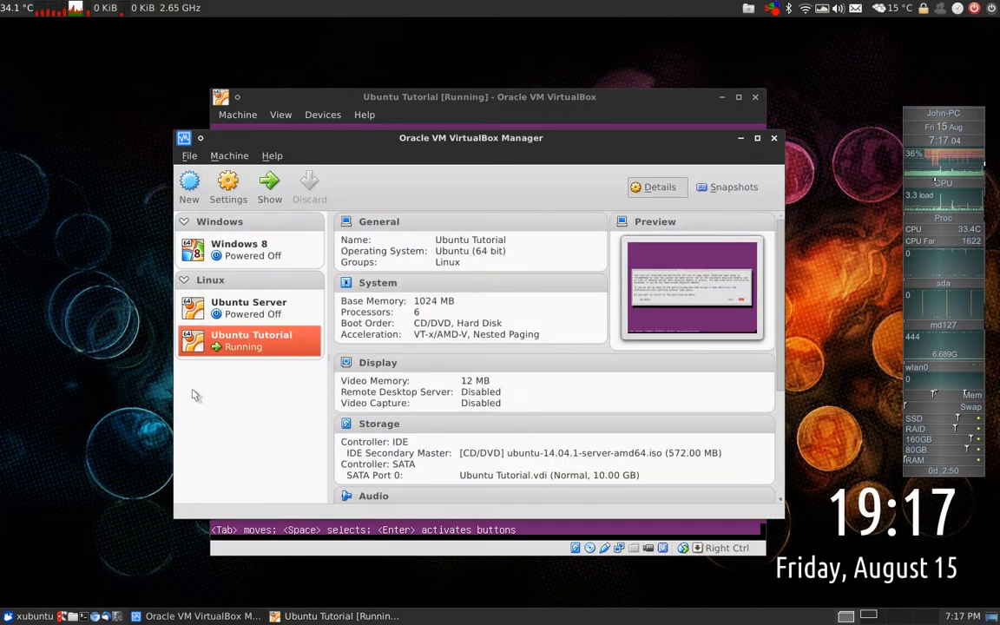
left_click(228, 186)
left_click(297, 211)
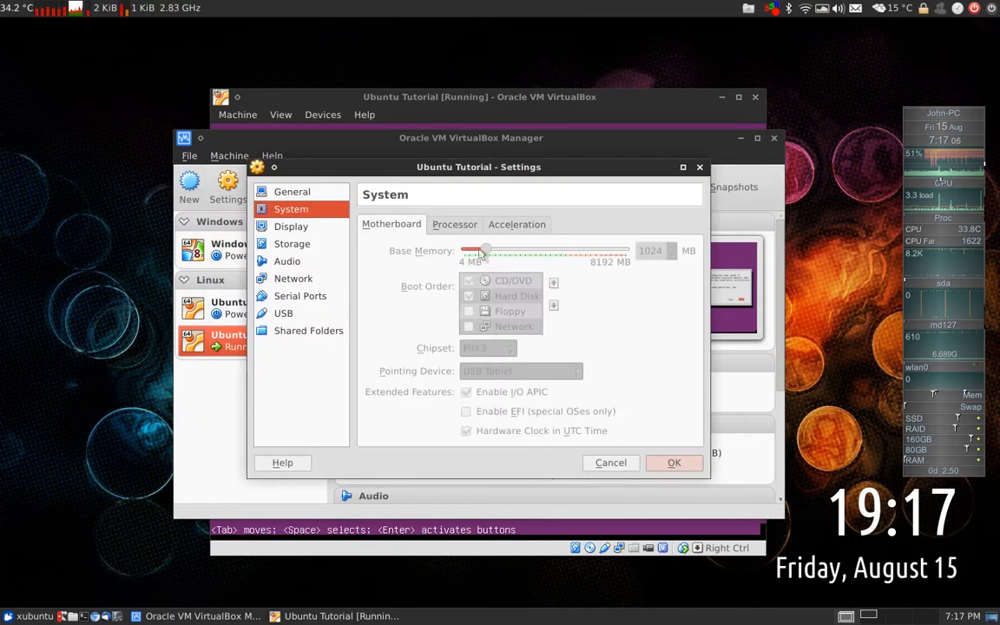
left_click(674, 464)
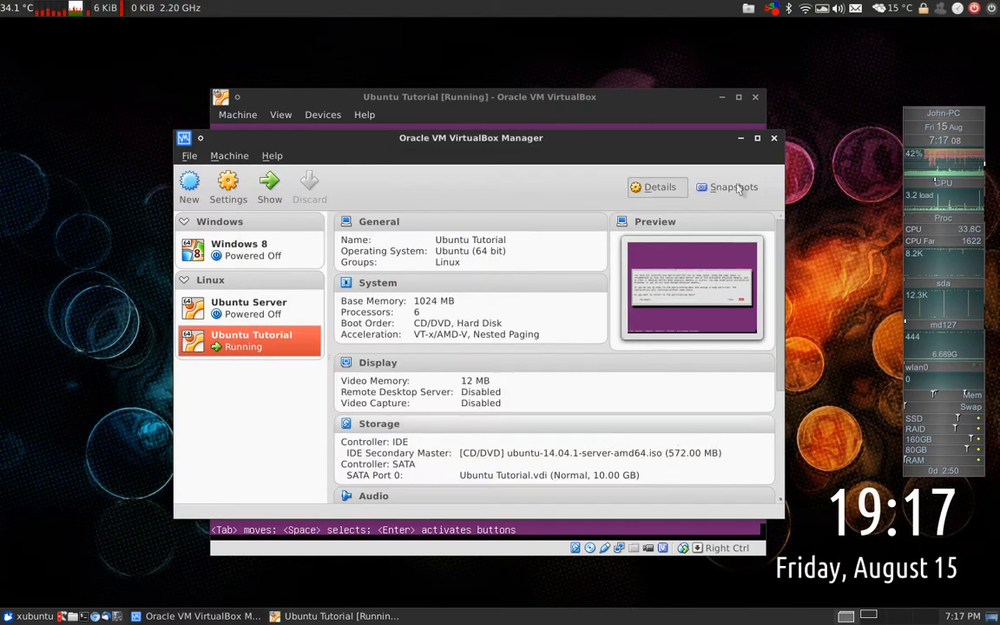
left_click(740, 139)
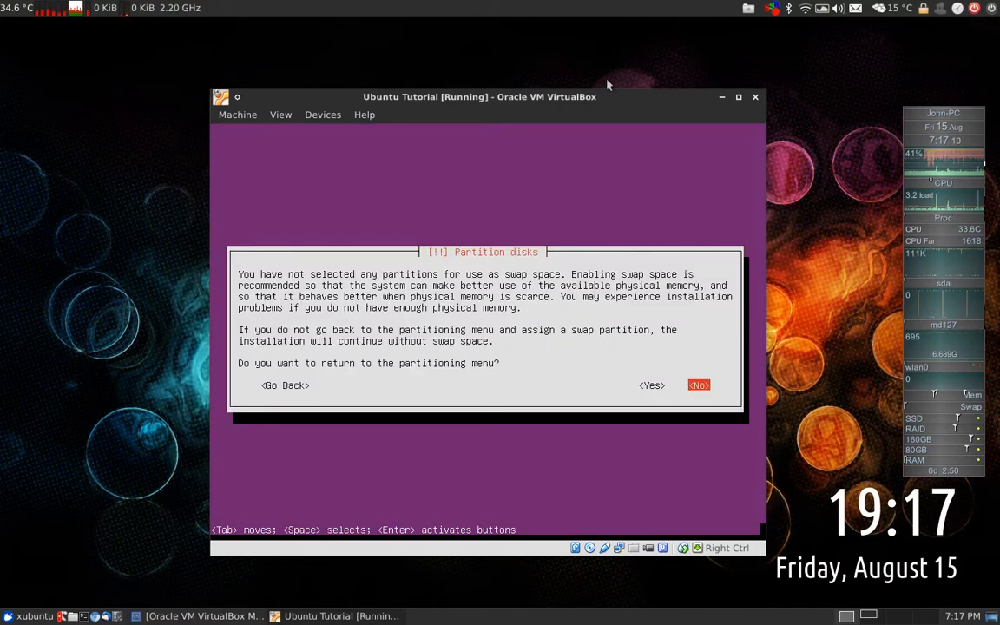
Continue without swap space and confirm writing the ext4 partition changes to disk
key("Return")
key("Tab")
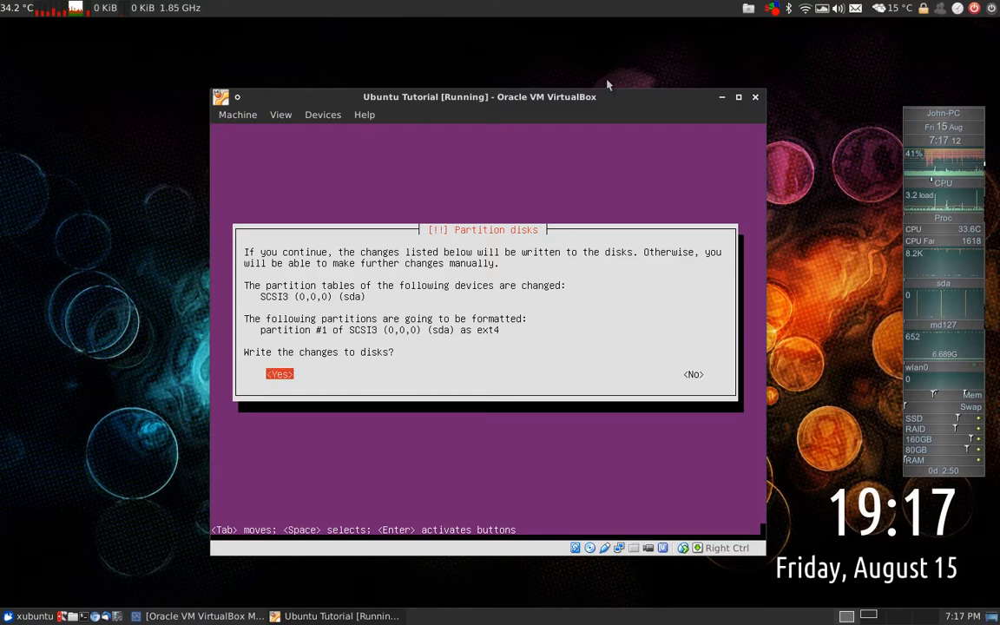
key("Return")
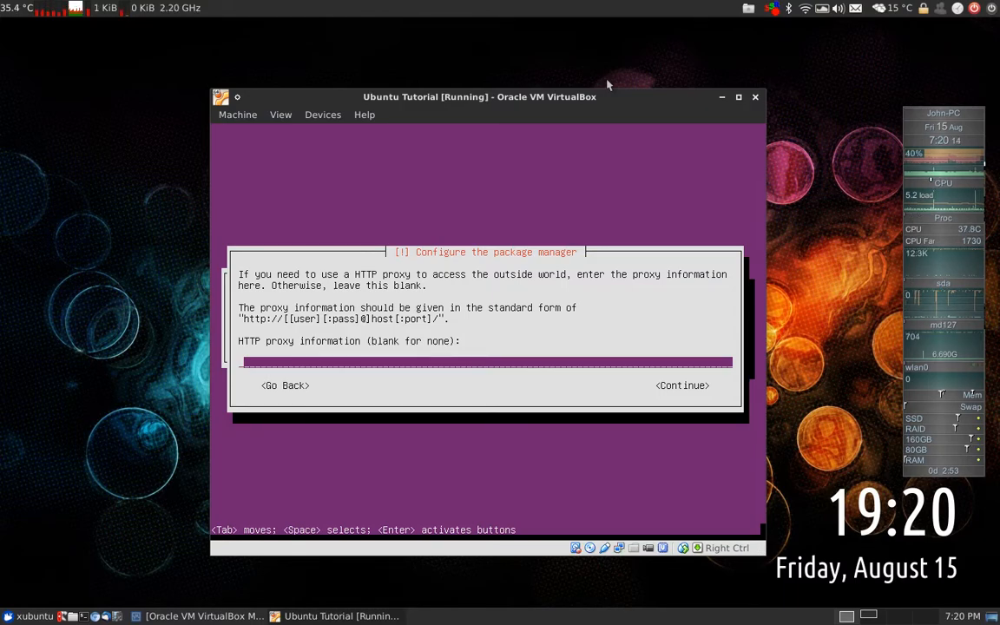
Skip the HTTP proxy and choose to install security updates automatically
key("Tab")
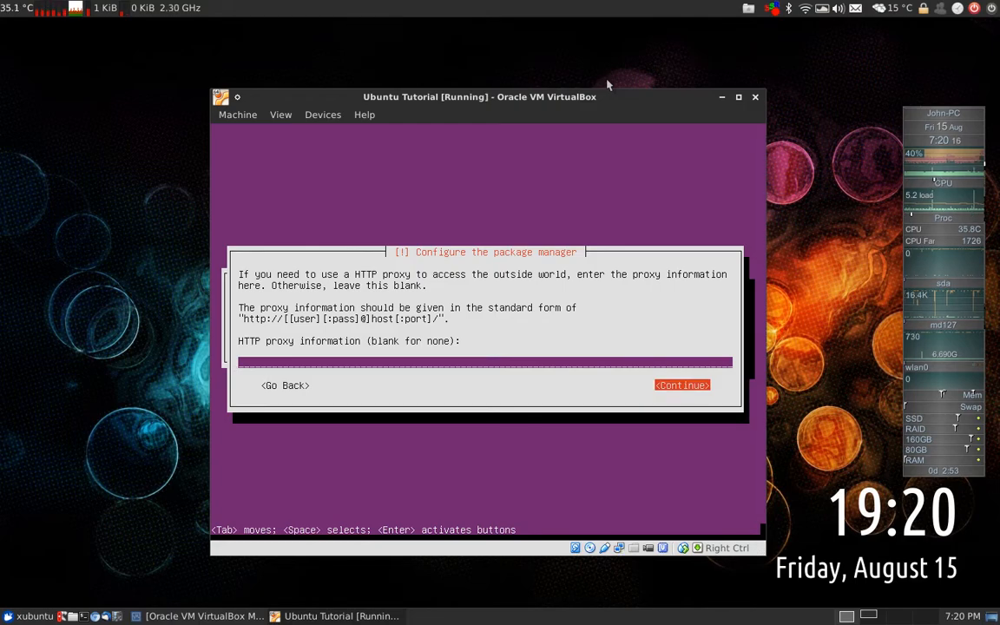
key("Return")
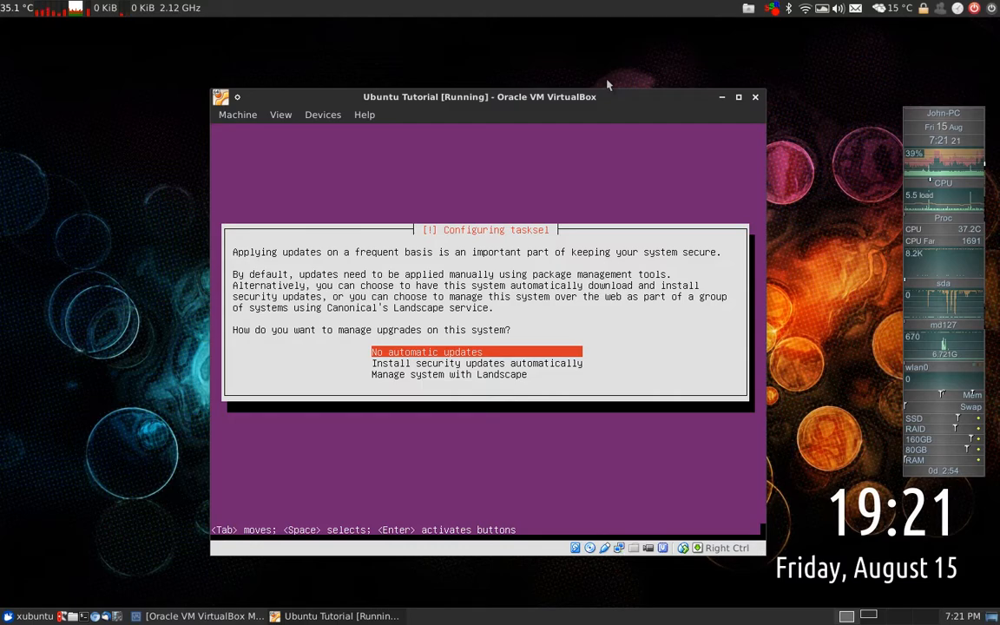
key("Down")
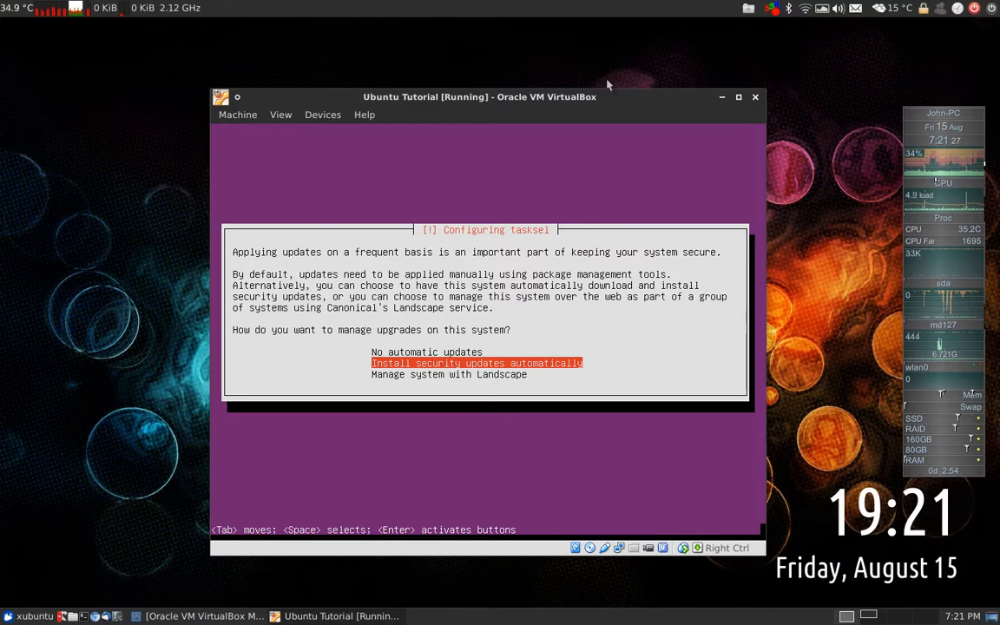
key("Return")
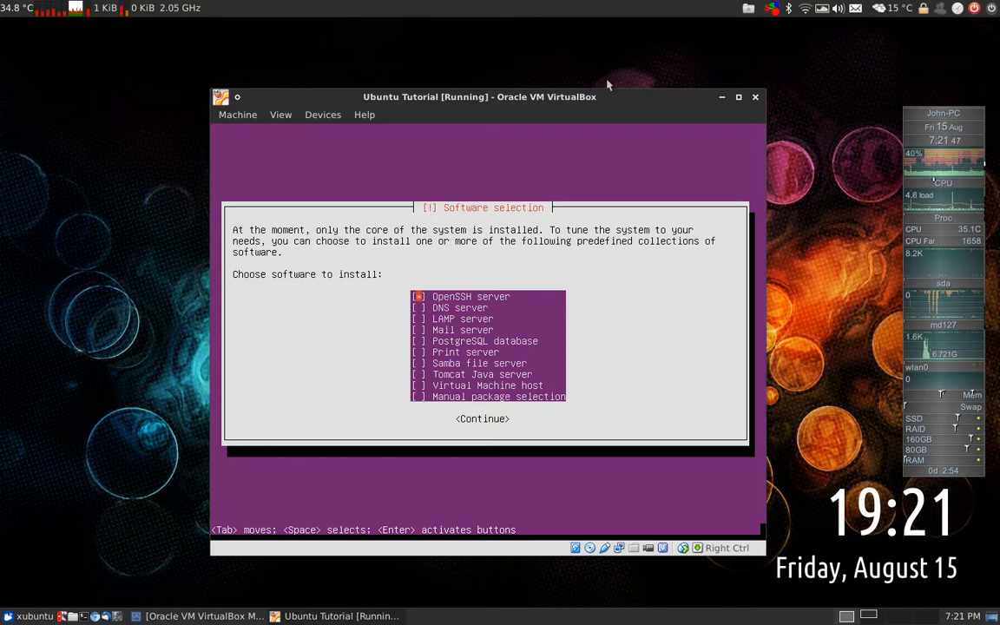
Tick LAMP server alongside OpenSSH server and start installing the selected software
key("Down")
key("Down")
key("space")
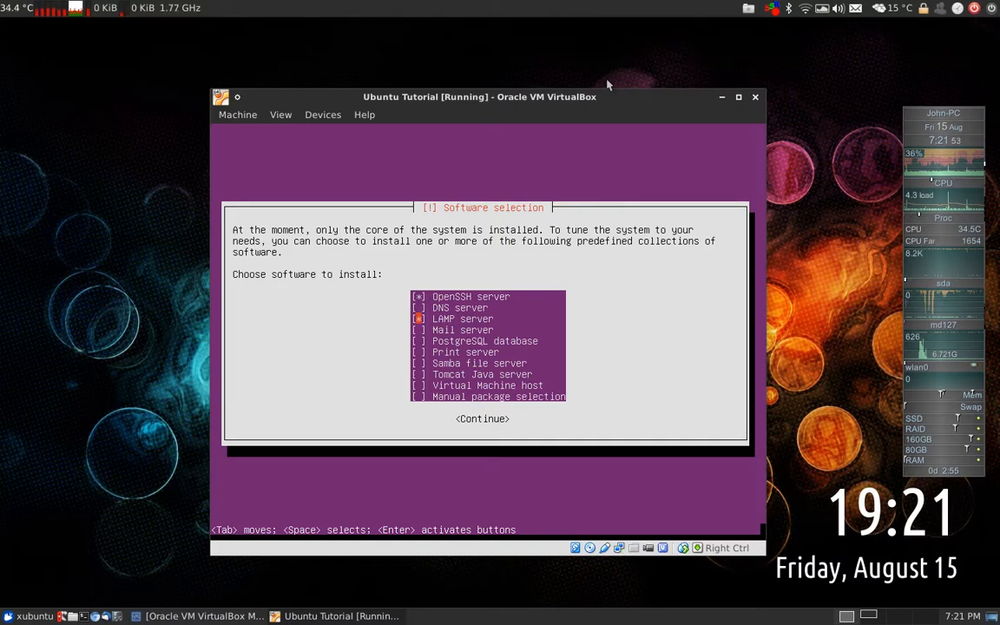
key("Down")
key("Down")
key("Down")
key("Down")
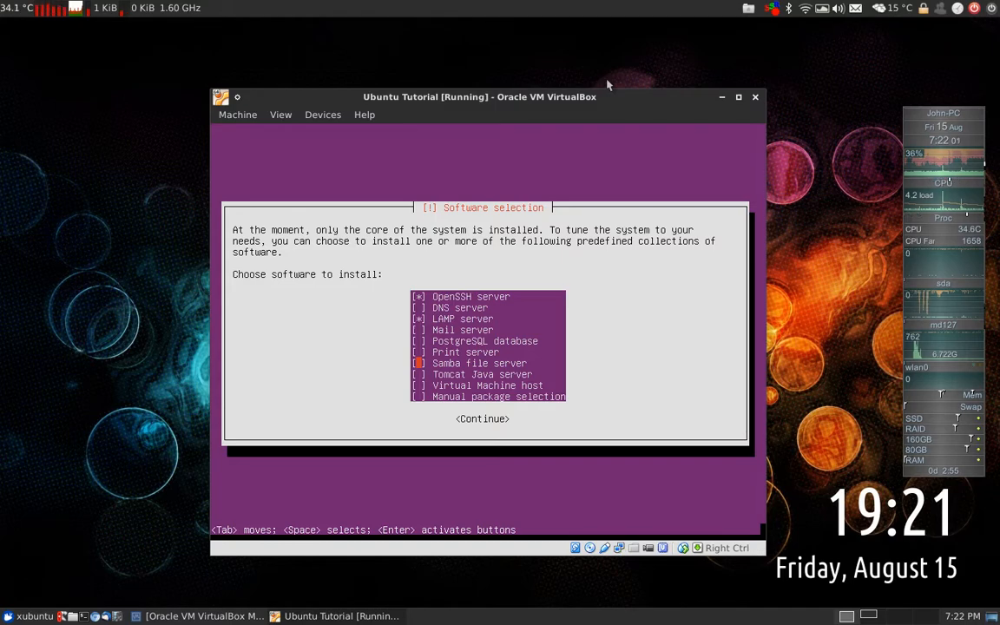
key("Tab")
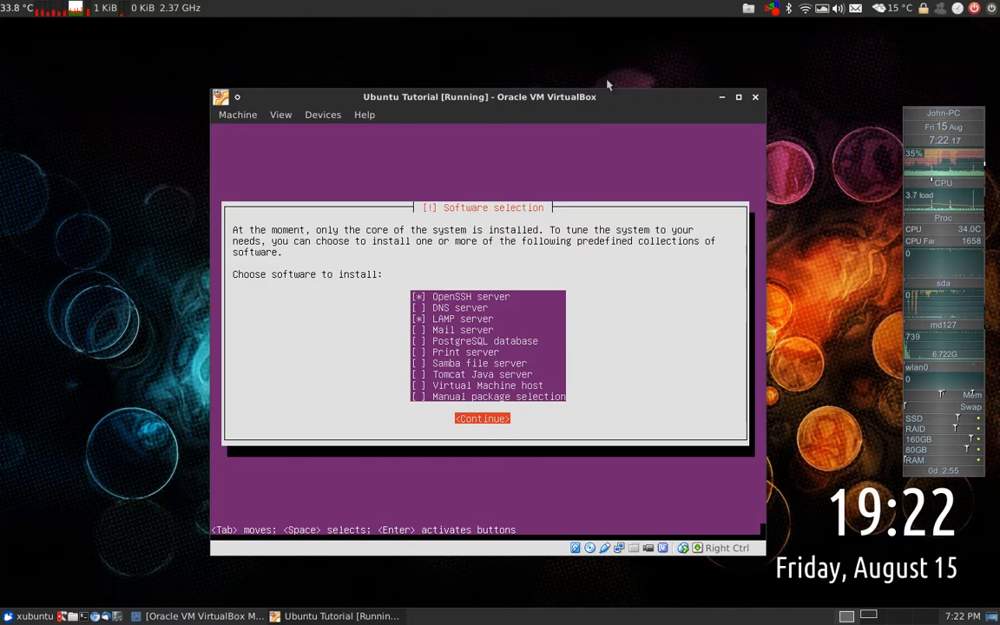
key("Return")
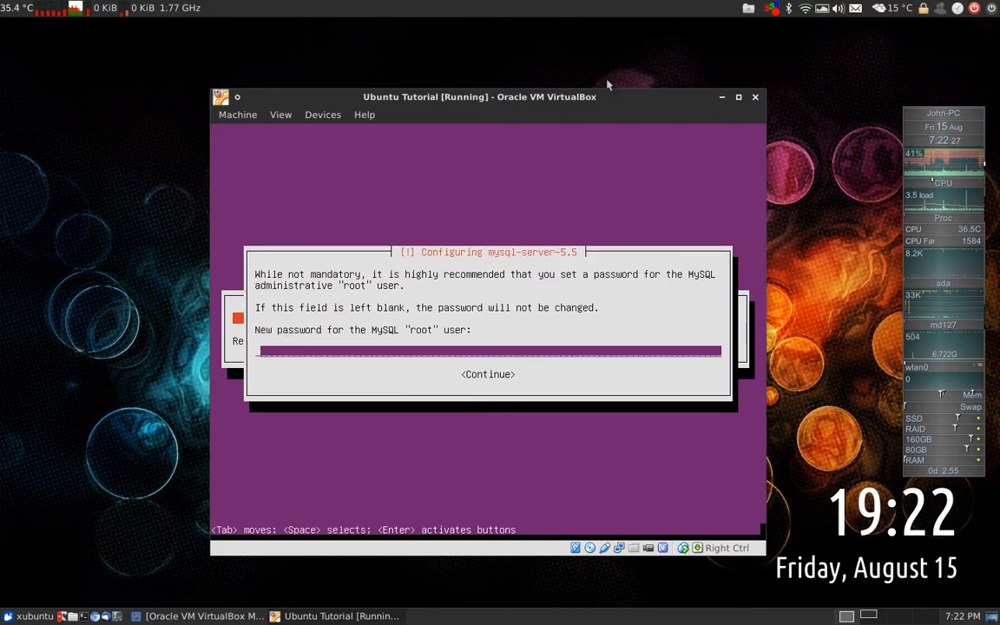
Enter the MySQL root password and repeat it to confirm
type("password")
key("Return")
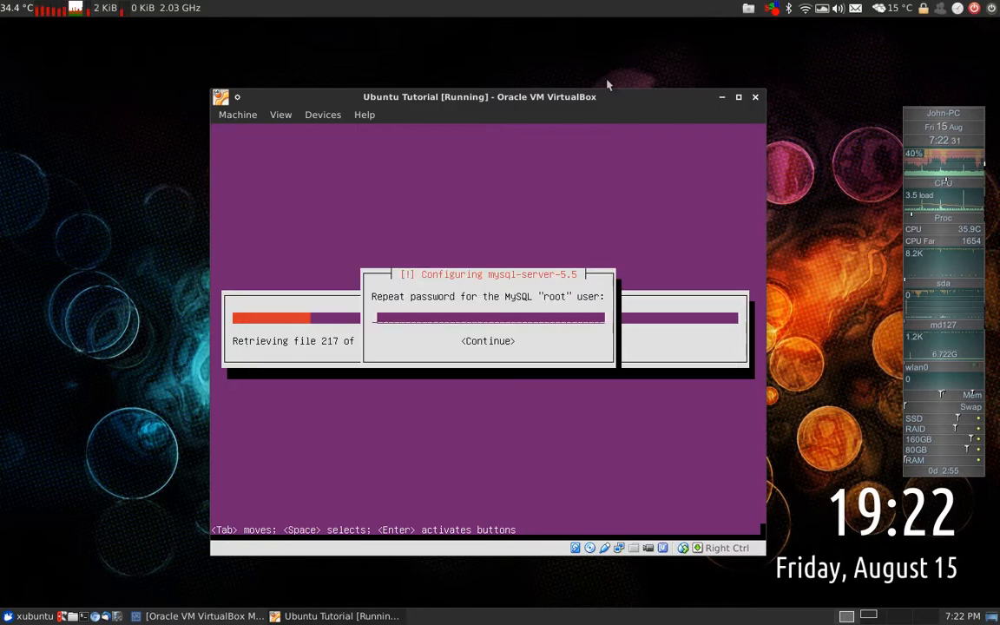
type("password")
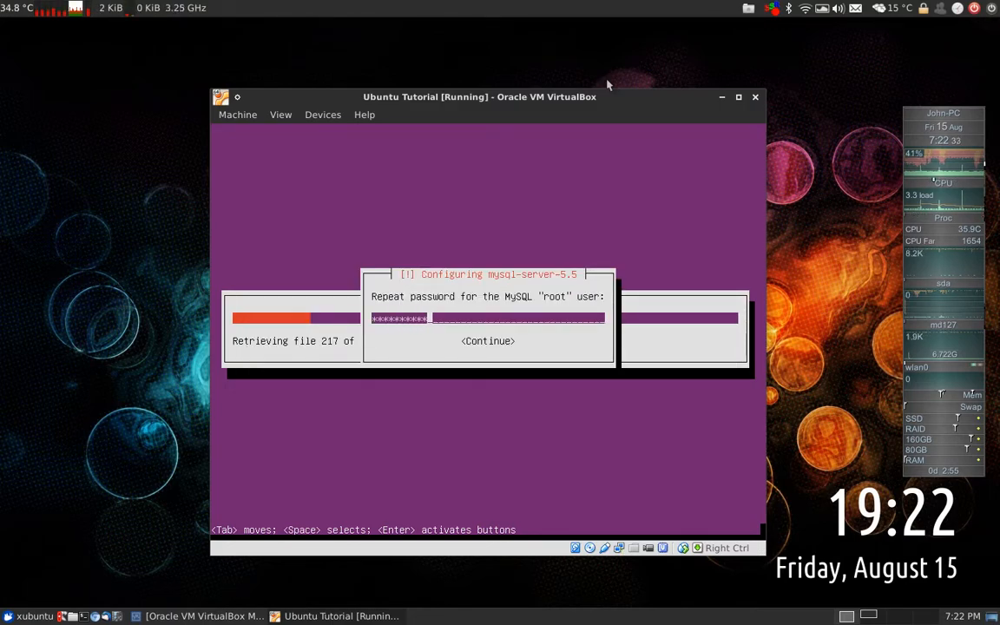
key("Return")
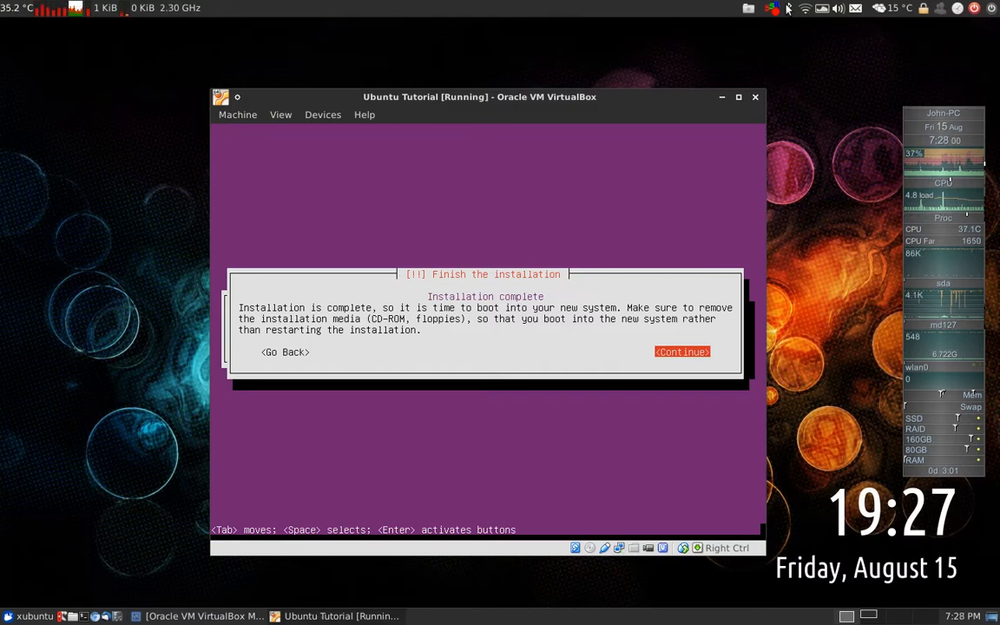
Check the VM's attached CD/DVD devices, then finish the installation and reboot
left_click(323, 115)
mouse_move(431, 133)
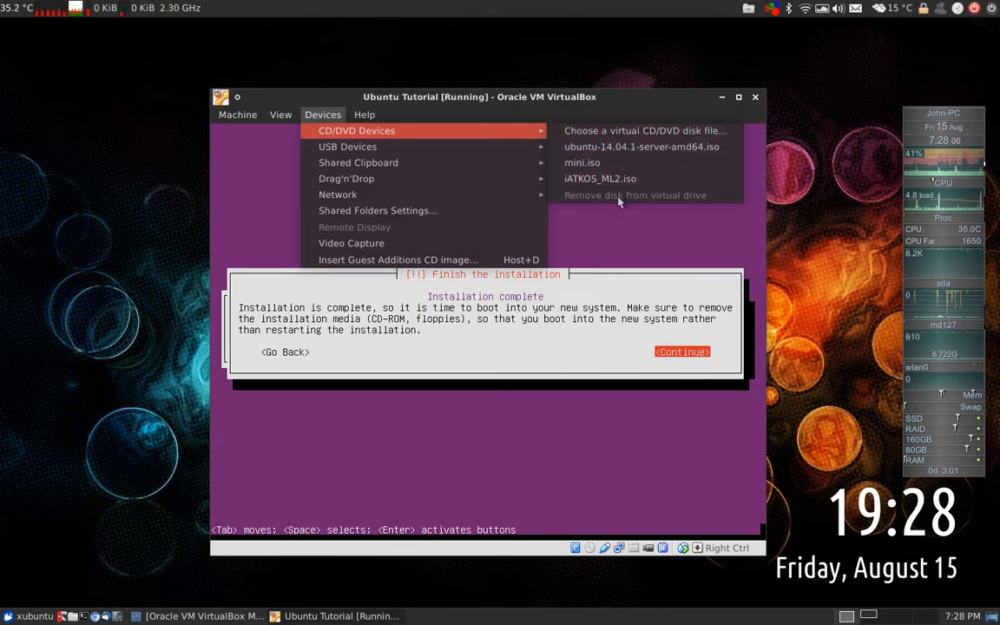
key("Escape")
key("Escape")
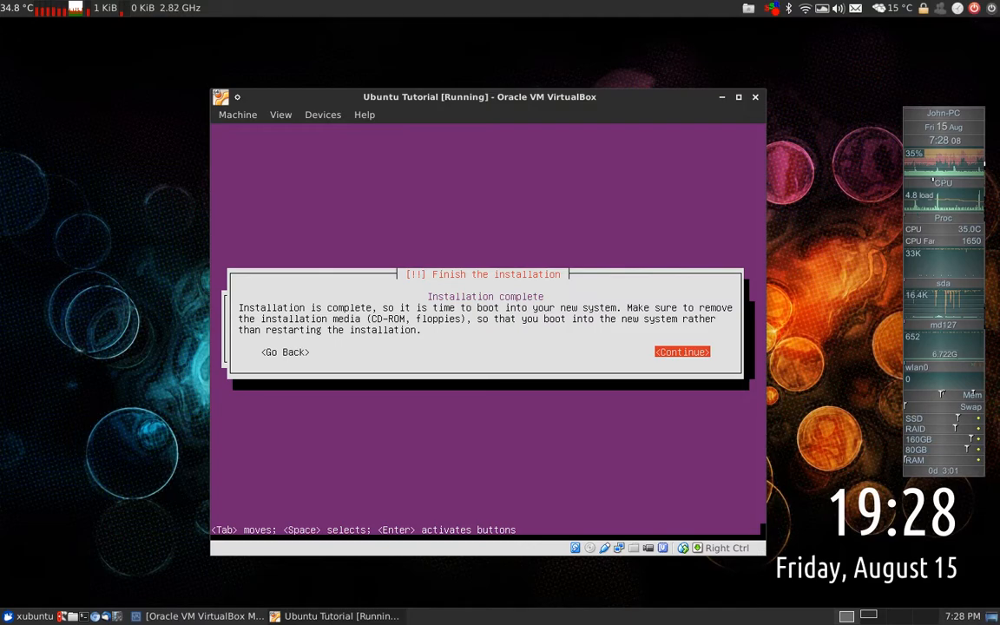
key("Return")
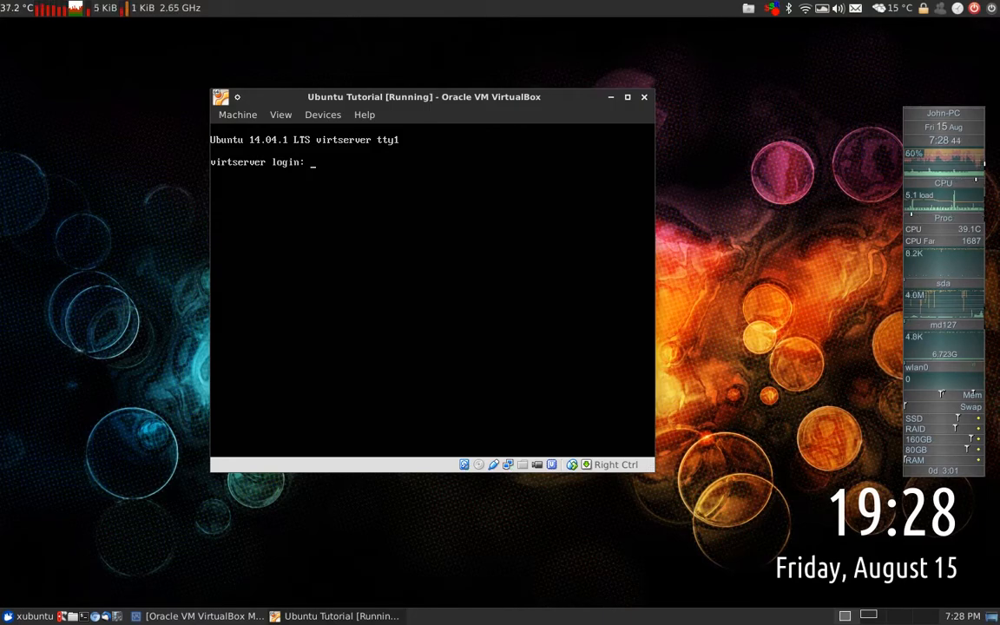
Log in with the user account and run sudo apt-get update to refresh package lists
type("user")
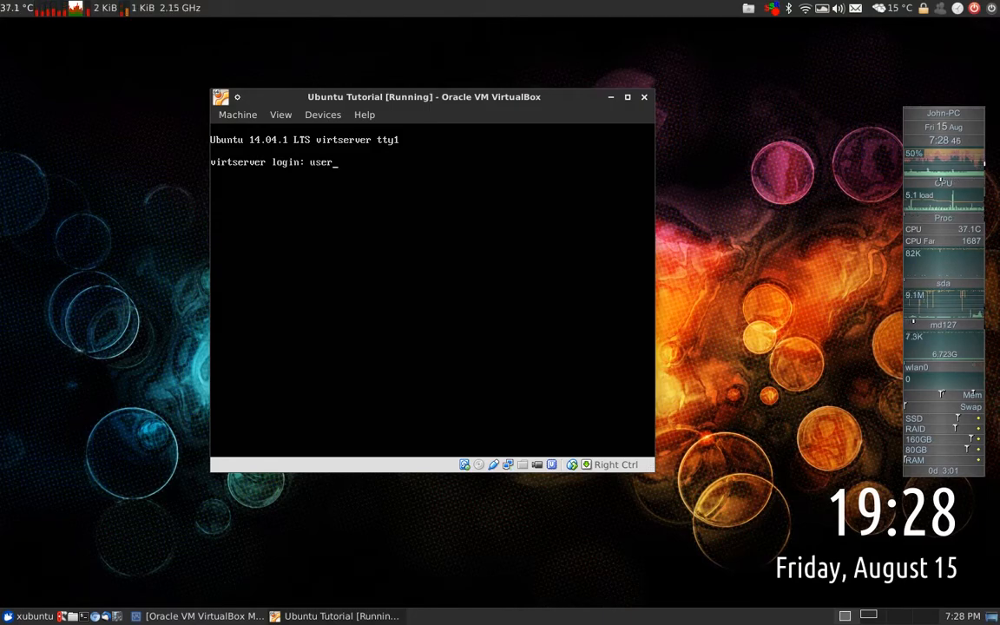
key("Return")
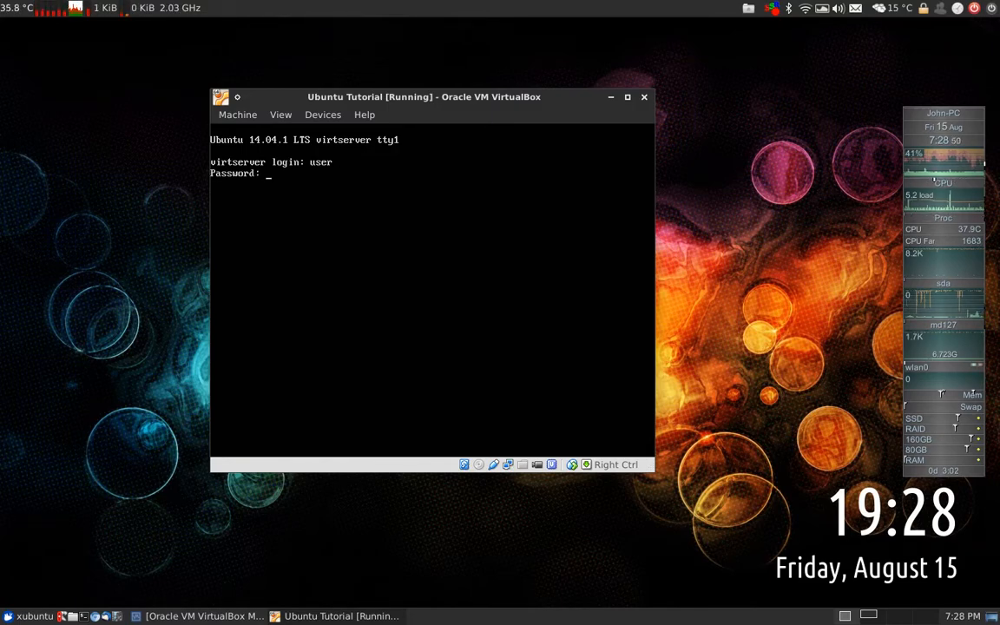
key("Return")
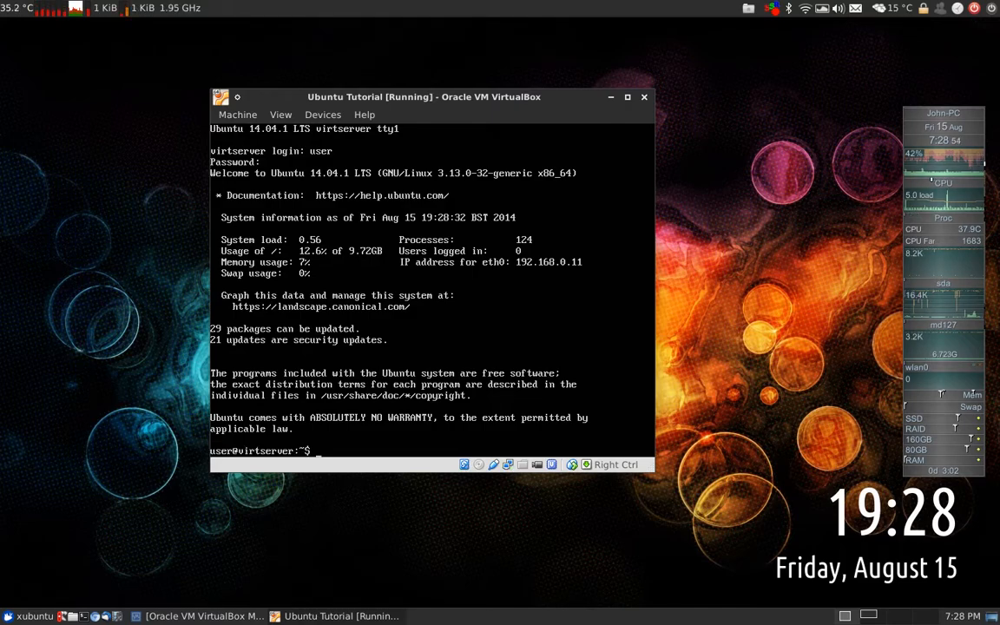
type("sudo")
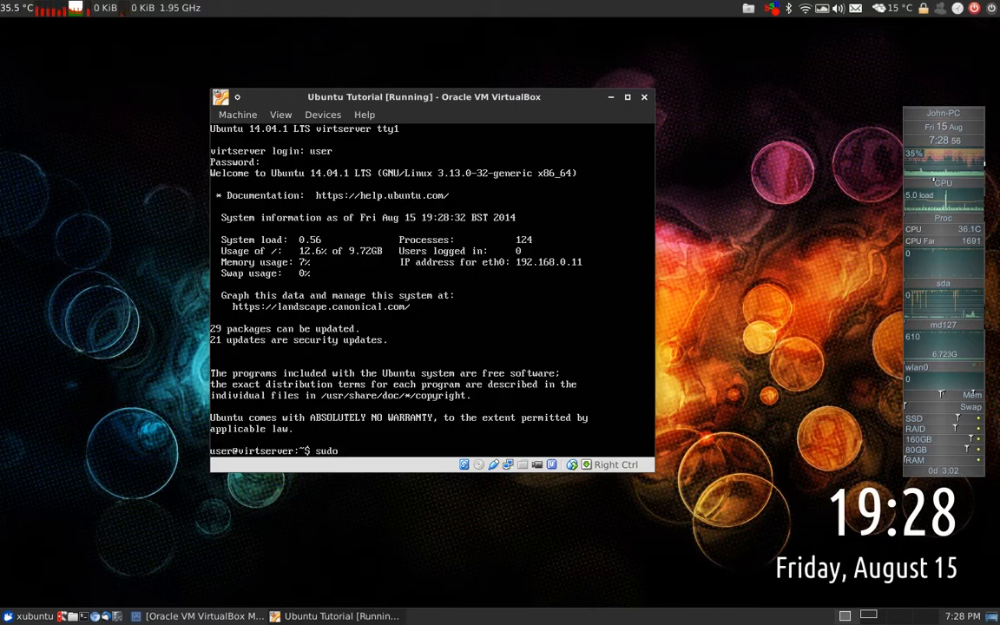
type(" apt-g-get update")
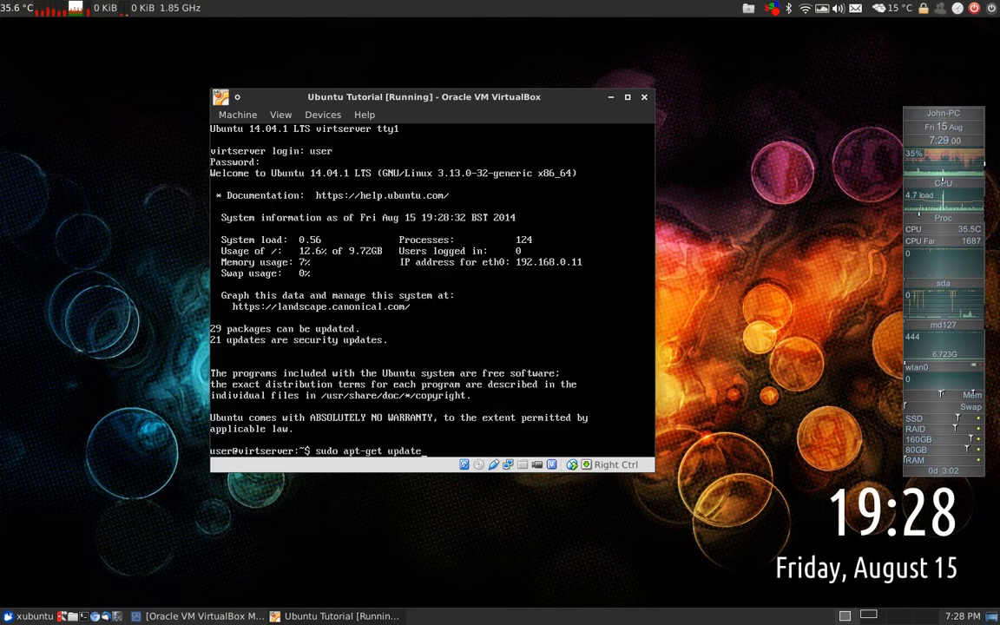
key("Return")
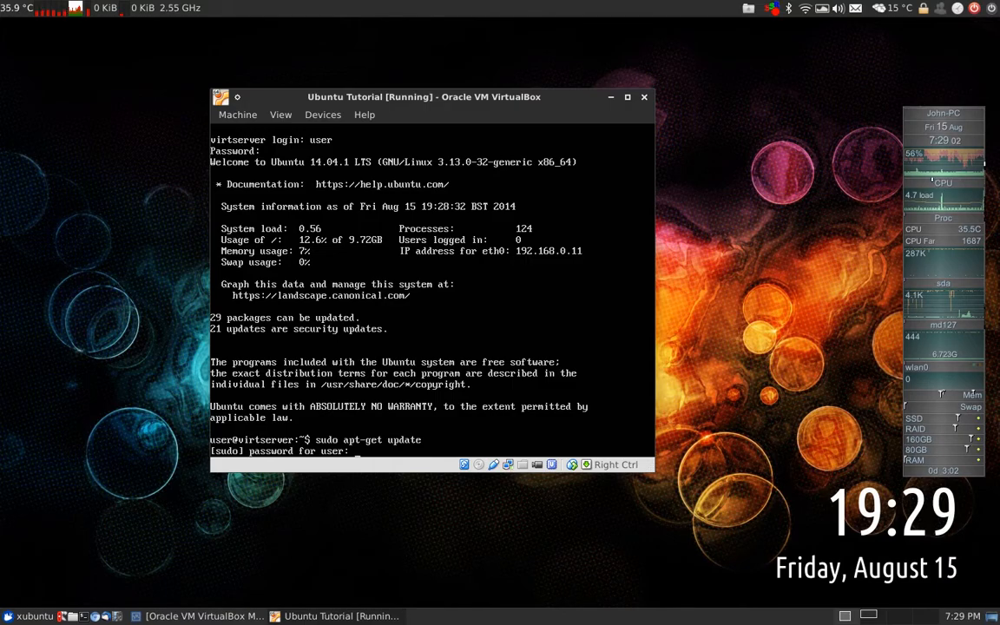
key("Return")
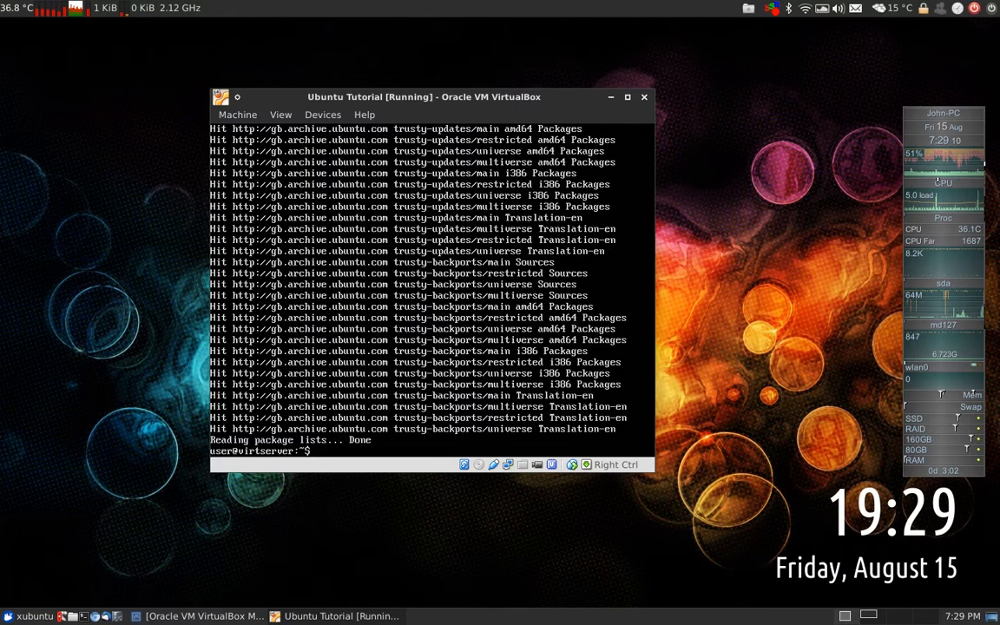
Run sudo apt-get upgrade and answer Y to download the upgrades
key("Up")
key("BackSpace")
key("BackSpace")
key("BackSpace")
type("grade")
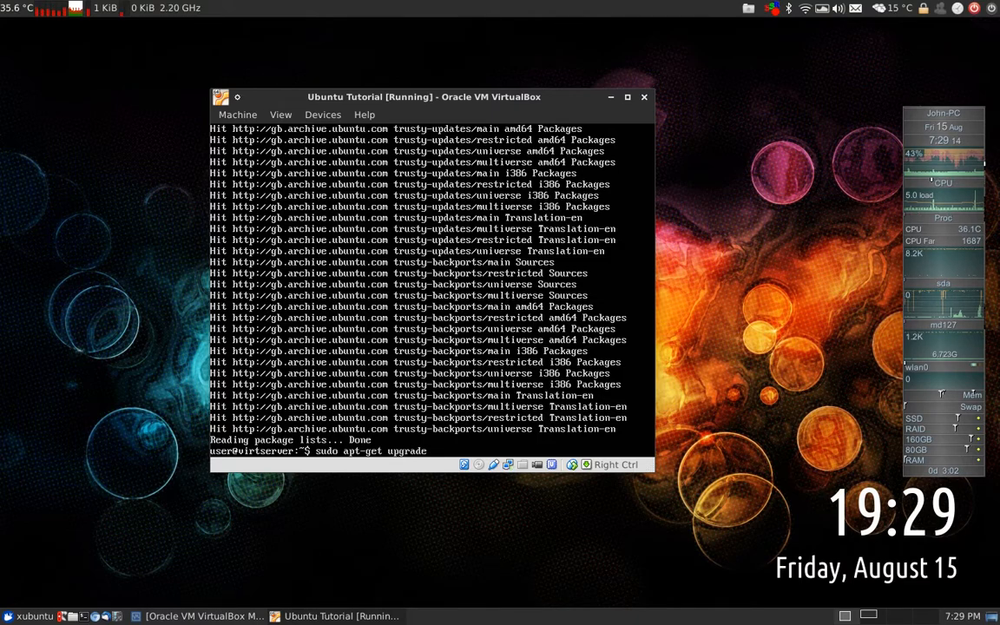
key("Return")
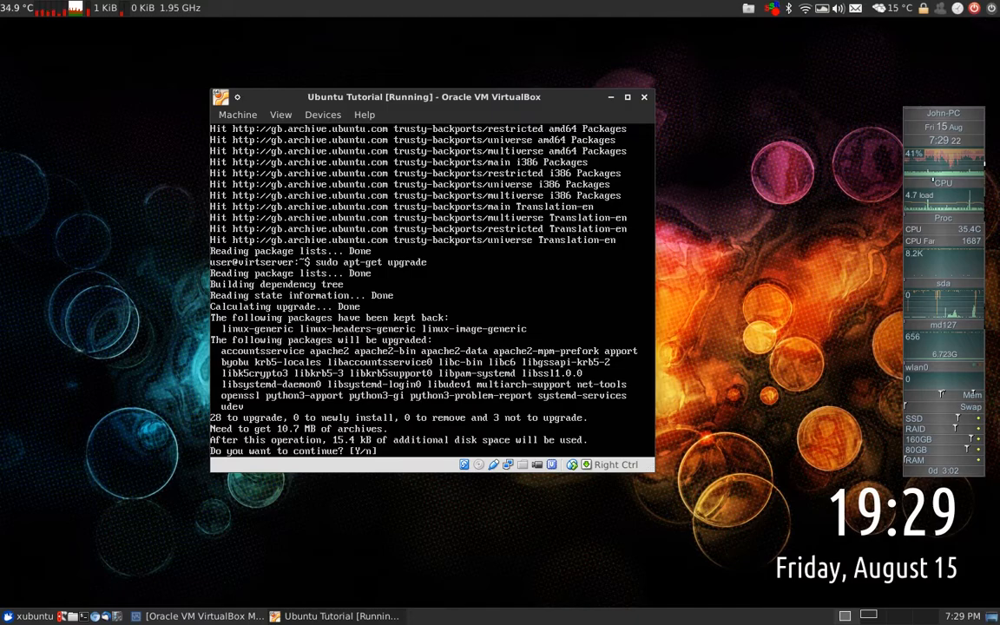
type("Y")
key("Return")
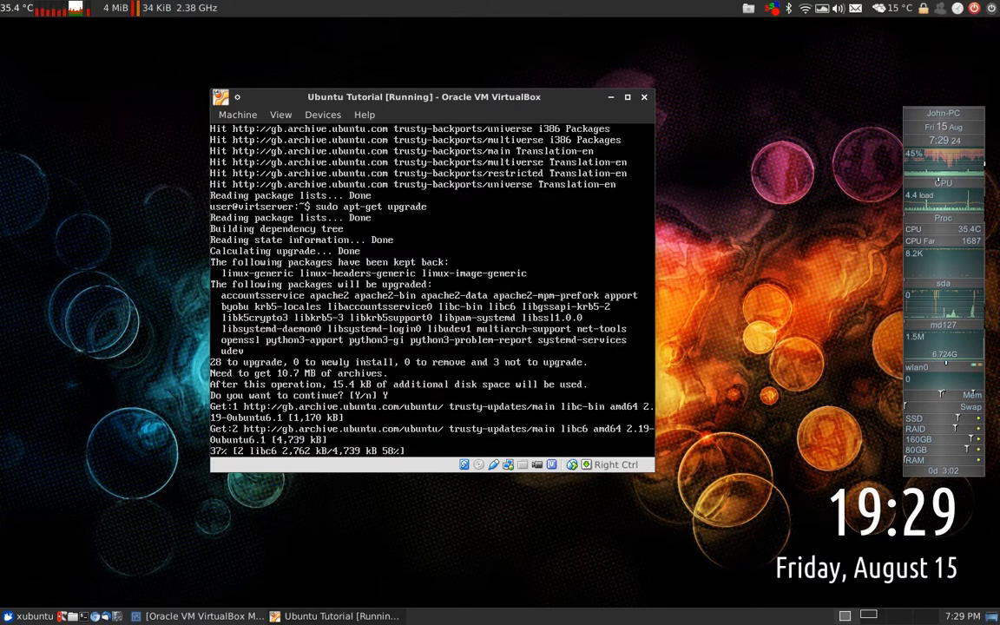